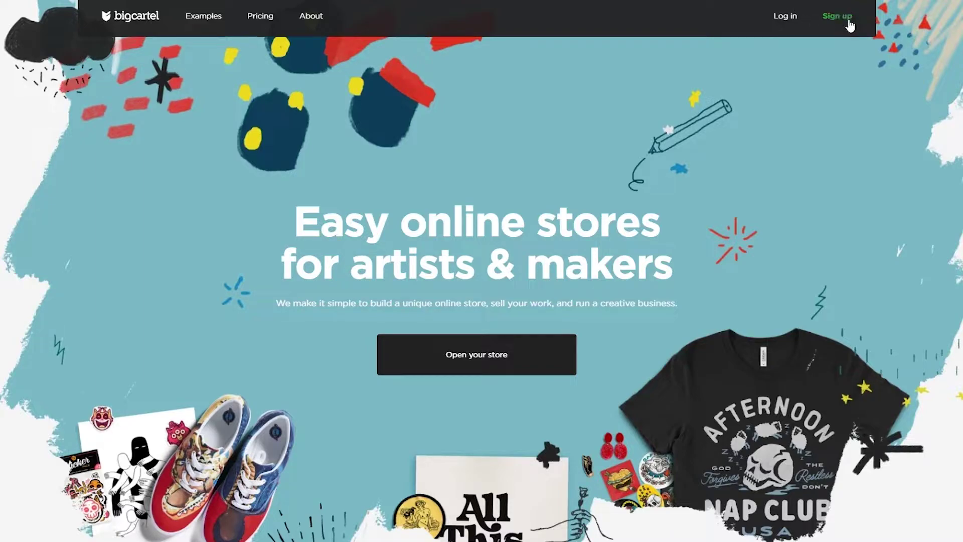
- Open the Pricing link from the top navigation in a new browser tab
{"action": "right_click", "coordinate": [251, 16]}
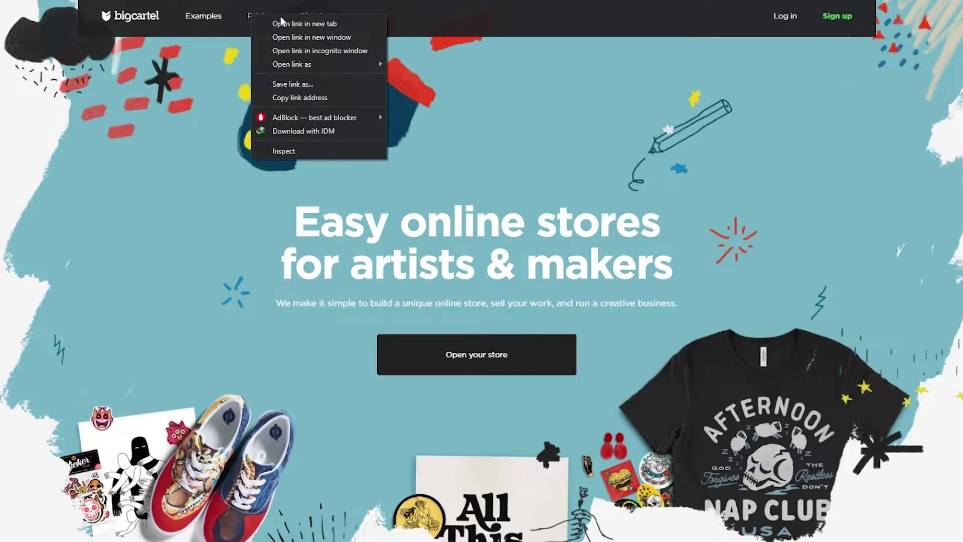
{"action": "left_click", "coordinate": [276, 22]}
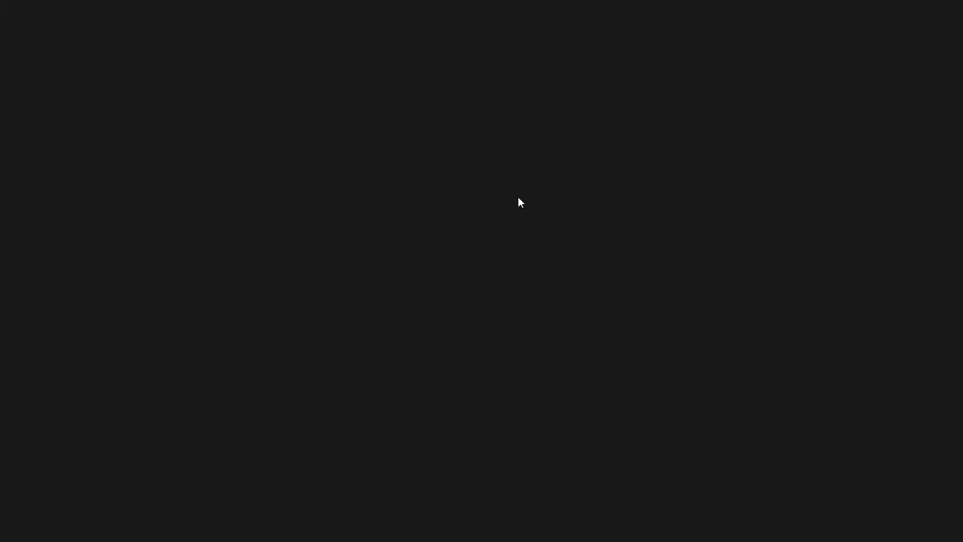
{"action": "scroll", "coordinate": [520, 200], "scroll_direction": "down", "scroll_amount": 5}
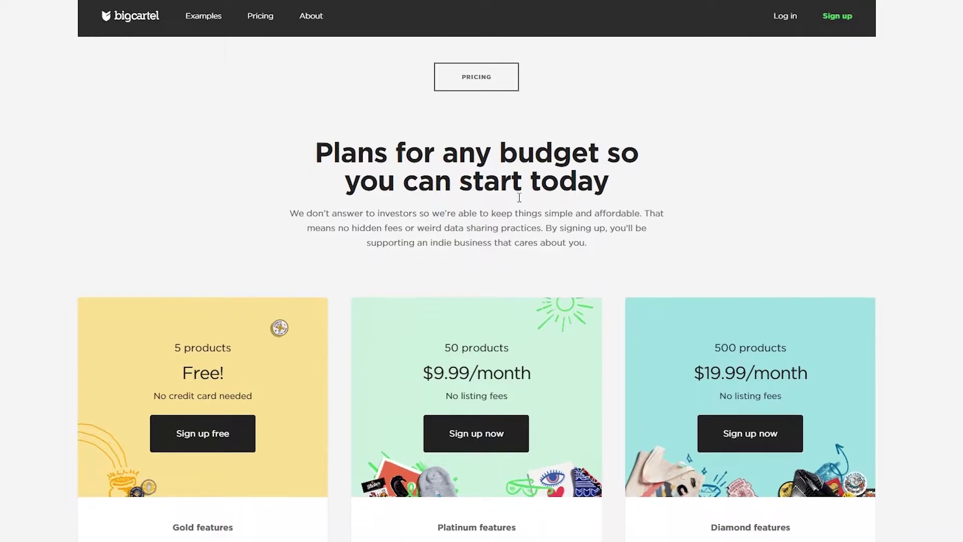
{"action": "scroll", "coordinate": [522, 201], "scroll_direction": "up", "scroll_amount": 1}
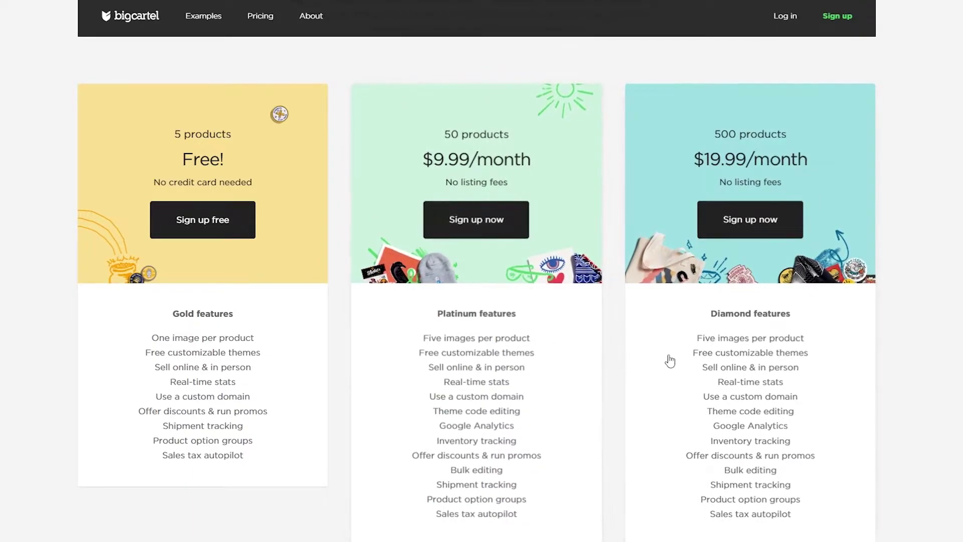
{"action": "scroll", "coordinate": [669, 359], "scroll_direction": "up", "scroll_amount": 3}
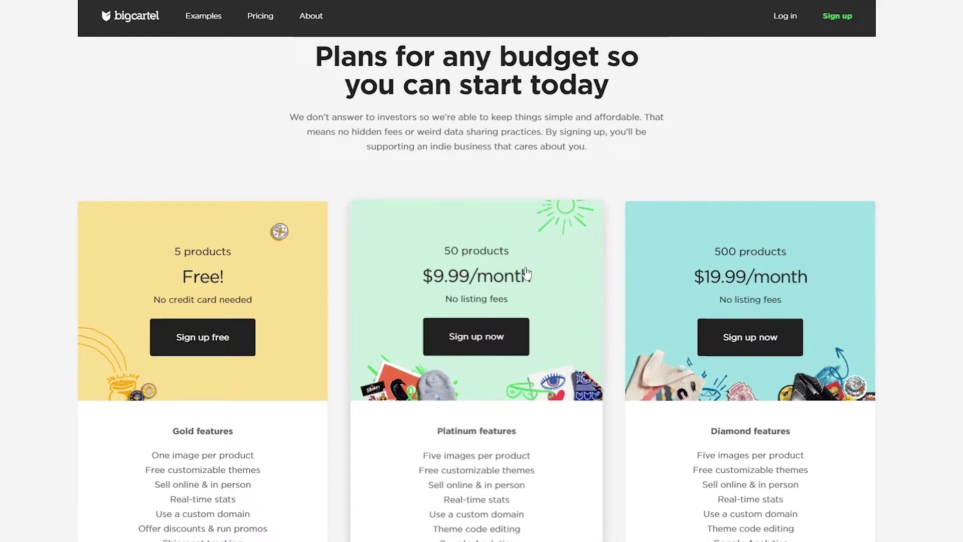
- Sign up for the free plan with an email, password and shop name ZinhoShops, dismissing the saved-password notice
{"action": "left_click", "coordinate": [237, 350]}
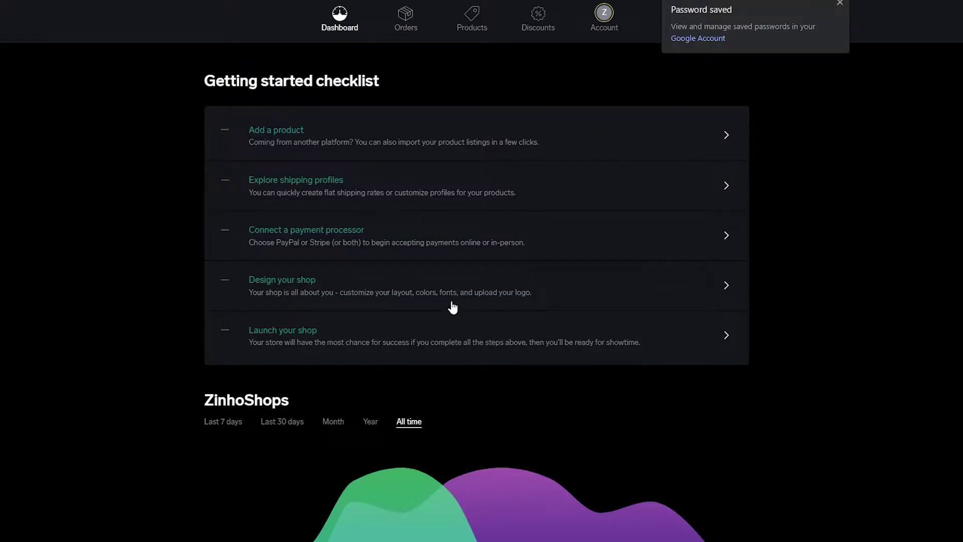
{"action": "scroll", "coordinate": [454, 316], "scroll_direction": "down", "scroll_amount": 5}
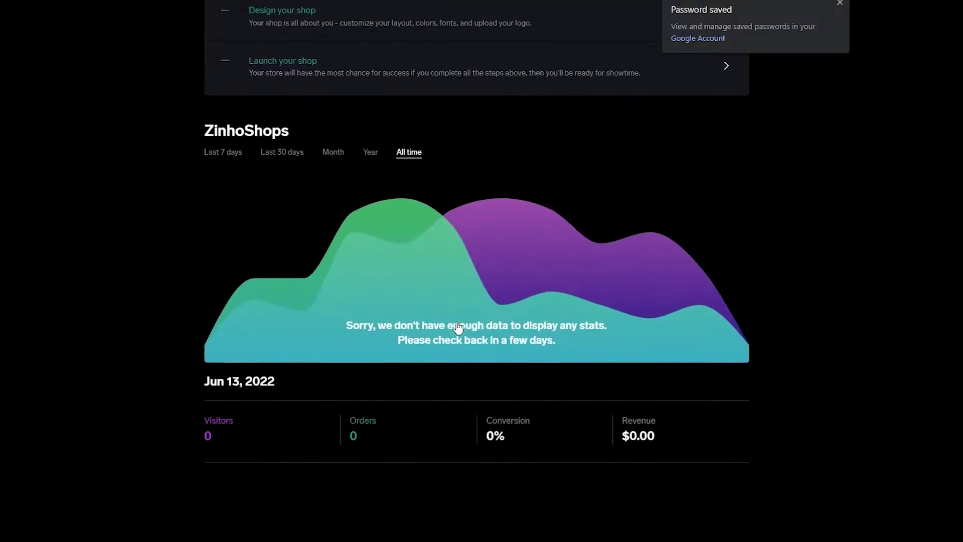
{"action": "scroll", "coordinate": [457, 321], "scroll_direction": "up", "scroll_amount": 5}
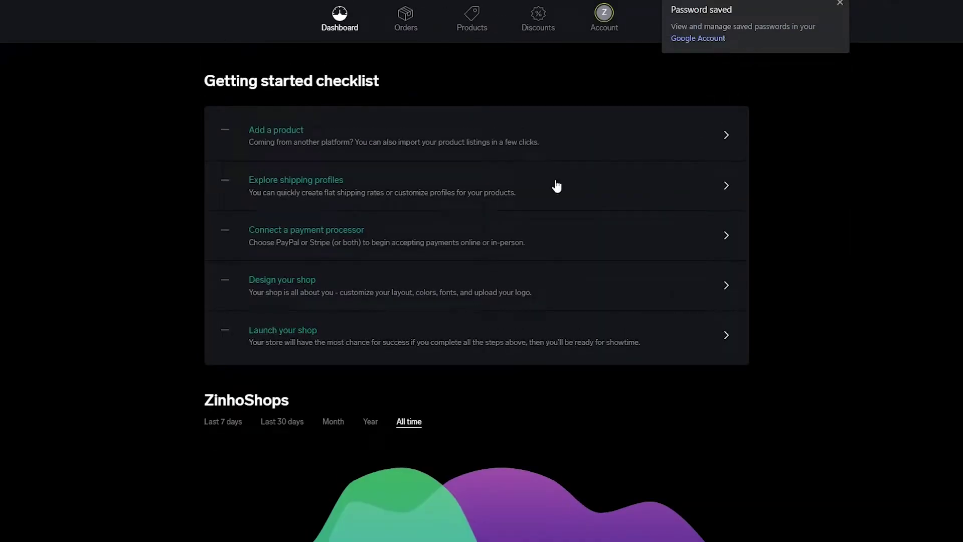
{"action": "left_click", "coordinate": [840, 4]}
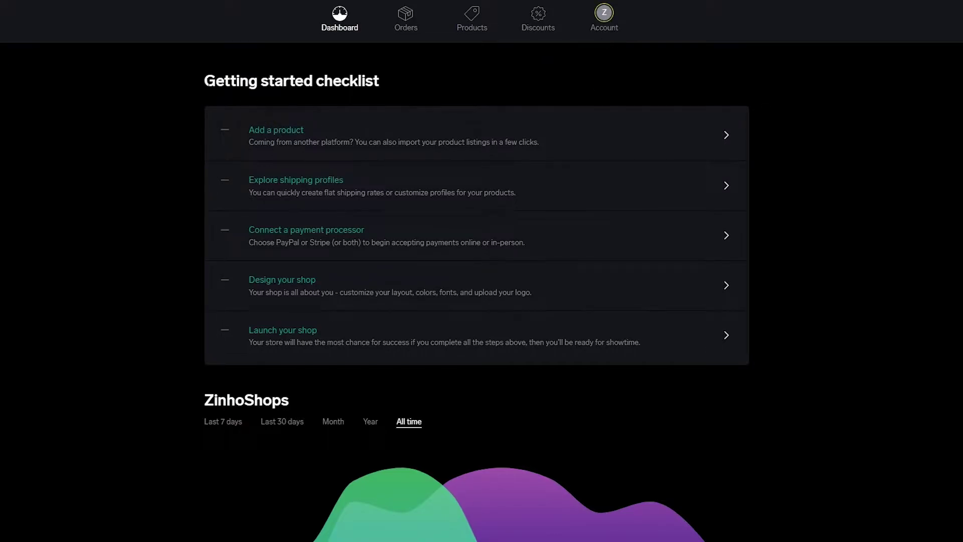
{"action": "left_click_drag", "start_coordinate": [206, 83], "coordinate": [436, 90]}
{"action": "left_click", "coordinate": [437, 89]}
{"action": "scroll", "coordinate": [363, 377], "scroll_direction": "down", "scroll_amount": 5}
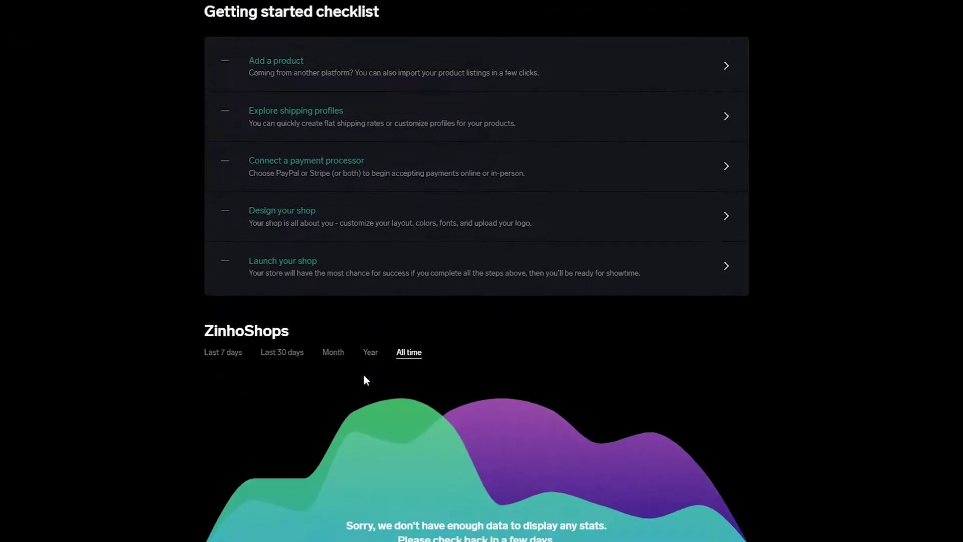
{"action": "scroll", "coordinate": [362, 381], "scroll_direction": "up", "scroll_amount": 5}
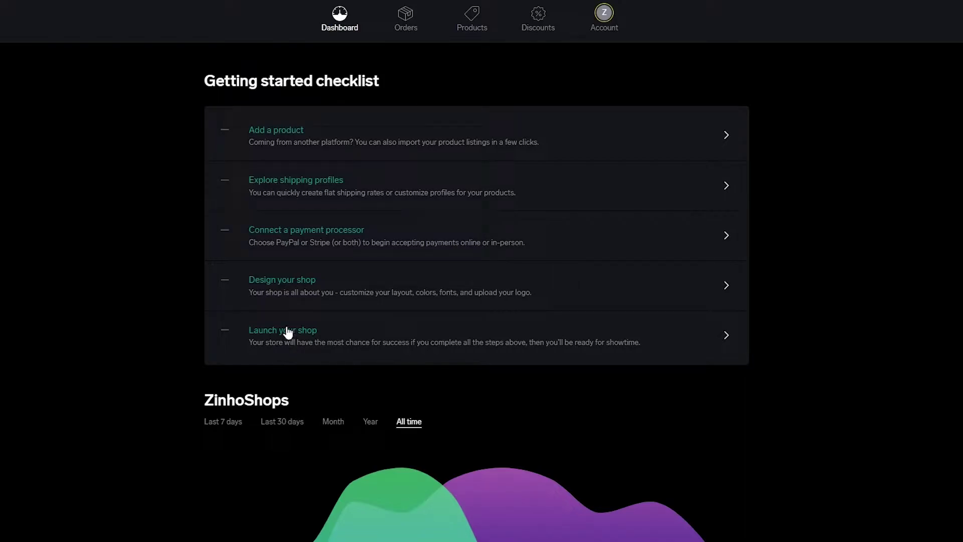
- Import the four summer dress products from products_export.csv through Add a product's Import products option
{"action": "left_click", "coordinate": [273, 131]}
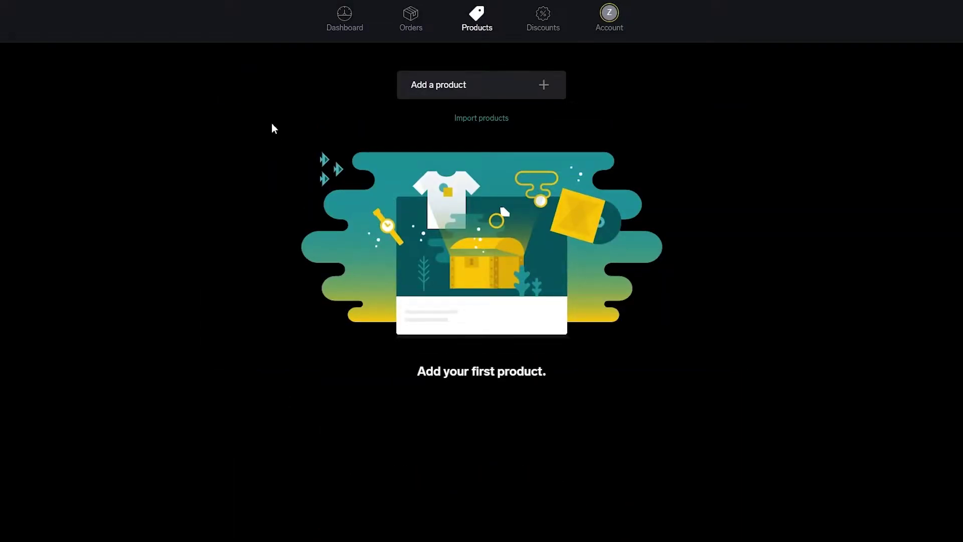
{"action": "left_click", "coordinate": [541, 64]}
{"action": "left_click", "coordinate": [489, 121]}
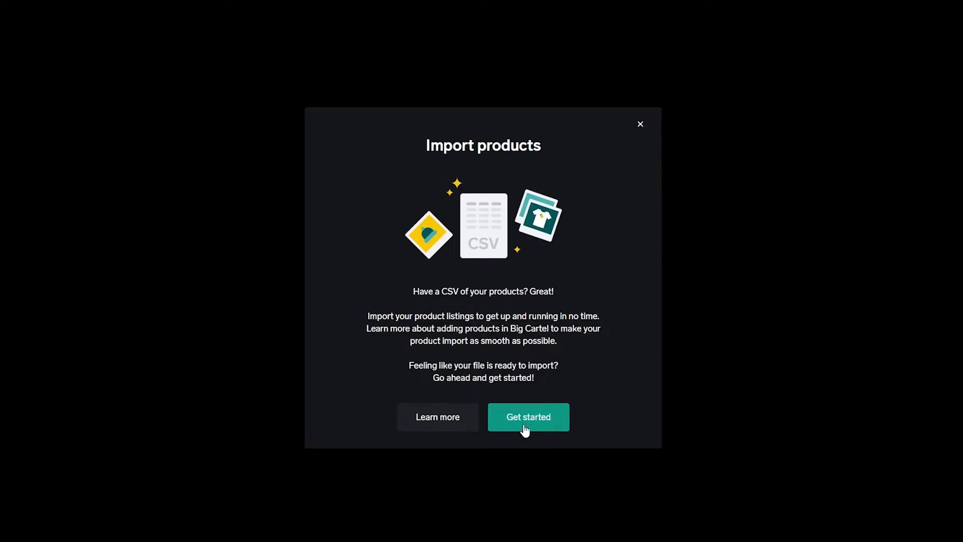
{"action": "left_click", "coordinate": [530, 426]}
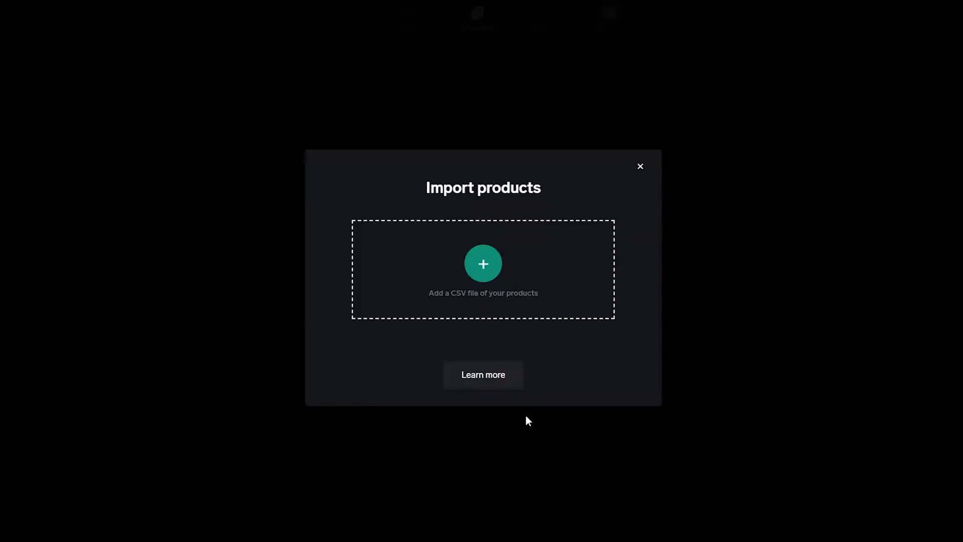
{"action": "left_click", "coordinate": [484, 265]}
{"action": "left_click", "coordinate": [2, 55]}
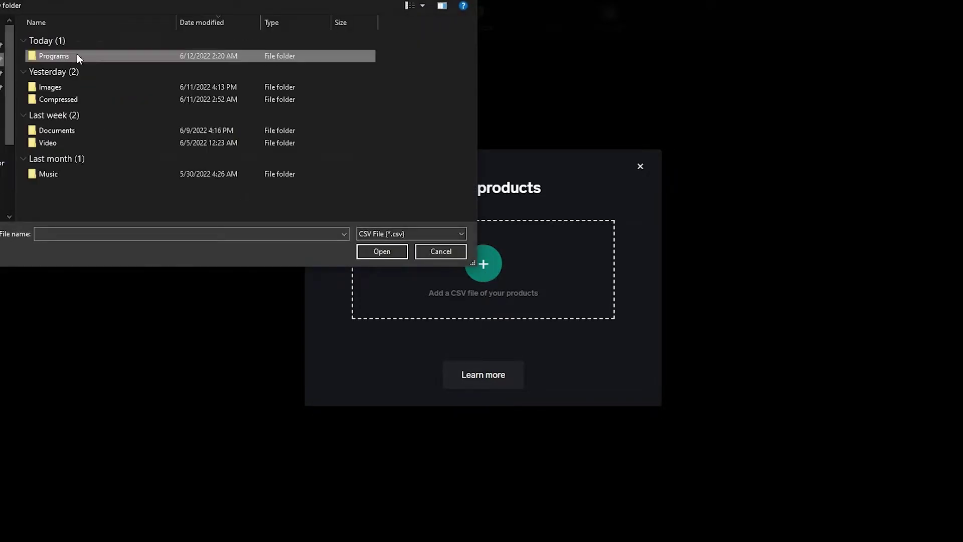
{"action": "double_click", "coordinate": [70, 100]}
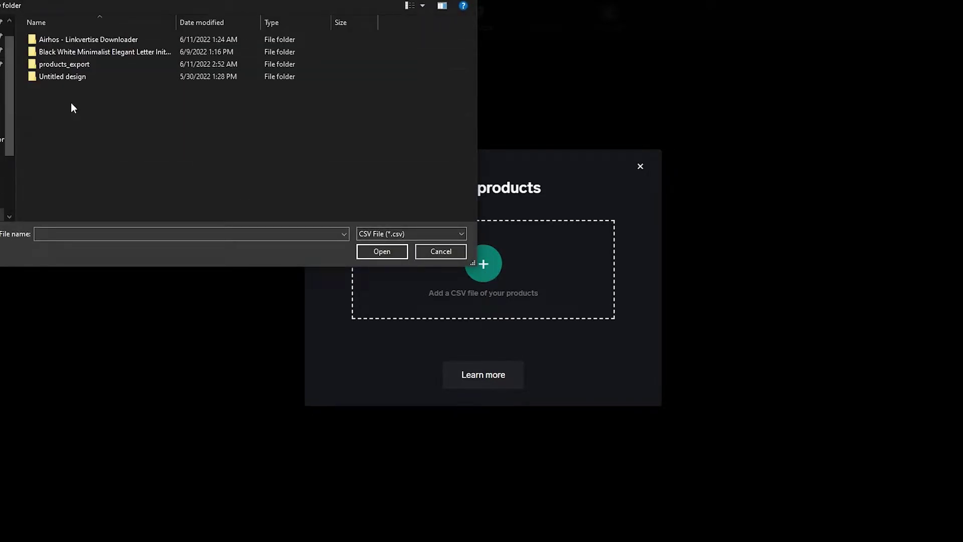
{"action": "double_click", "coordinate": [80, 64]}
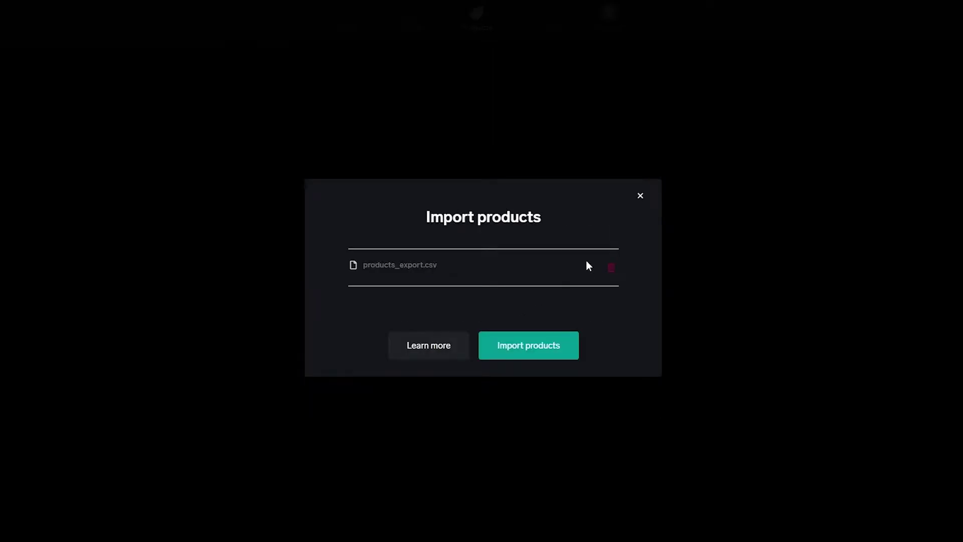
{"action": "left_click", "coordinate": [542, 354]}
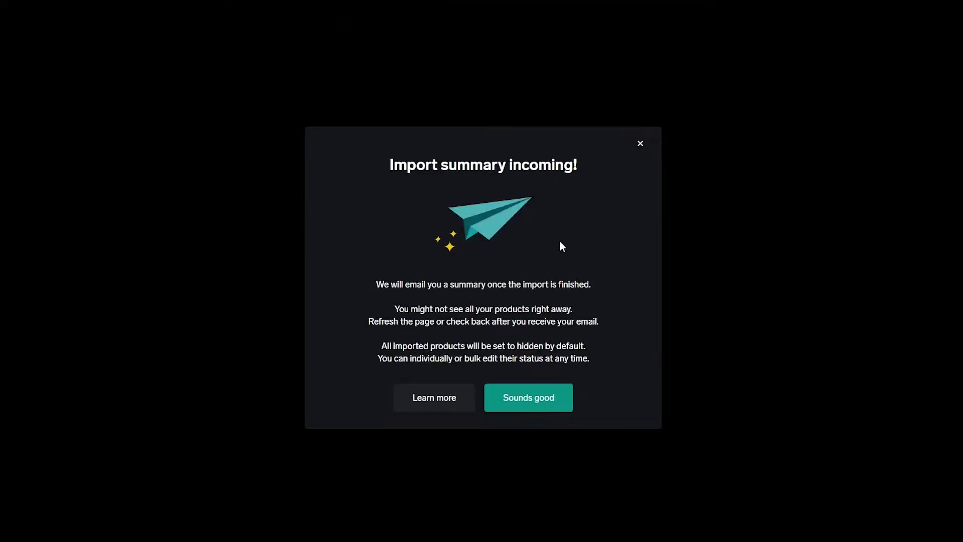
{"action": "key", "text": "Escape"}
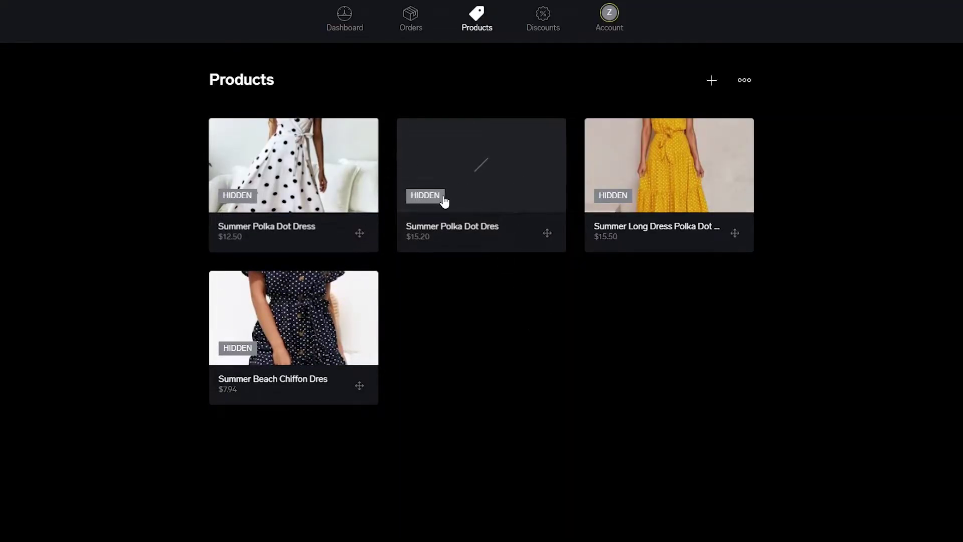
- Look over the Summer Polka Dot Dress product page and return to the products list
{"action": "left_click", "coordinate": [239, 206]}
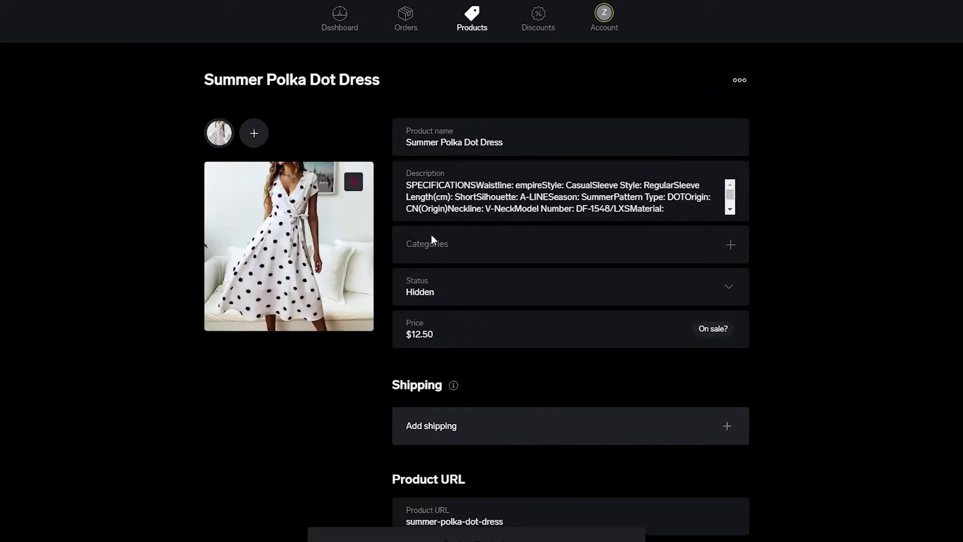
{"action": "scroll", "coordinate": [379, 395], "scroll_direction": "down", "scroll_amount": 15}
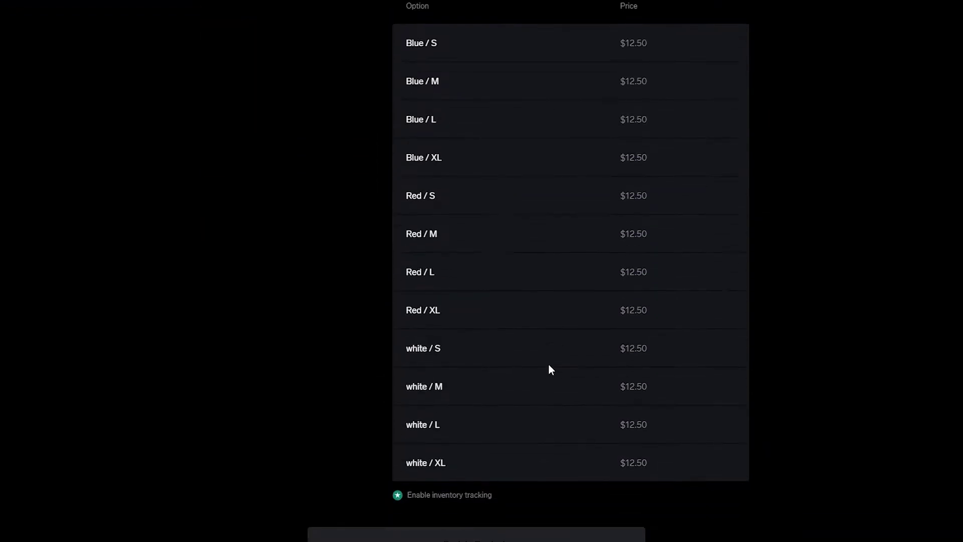
{"action": "scroll", "coordinate": [468, 379], "scroll_direction": "down", "scroll_amount": 3}
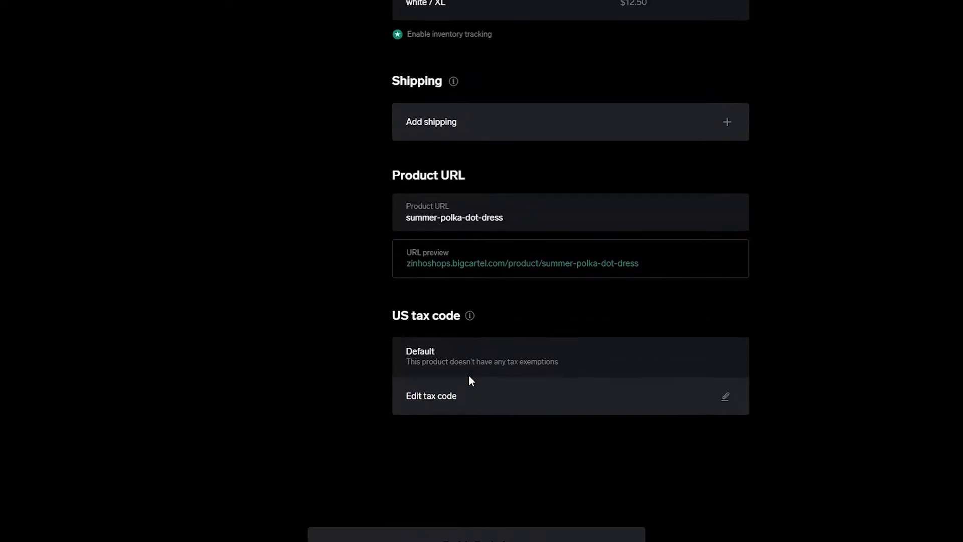
{"action": "scroll", "coordinate": [485, 463], "scroll_direction": "up", "scroll_amount": 7}
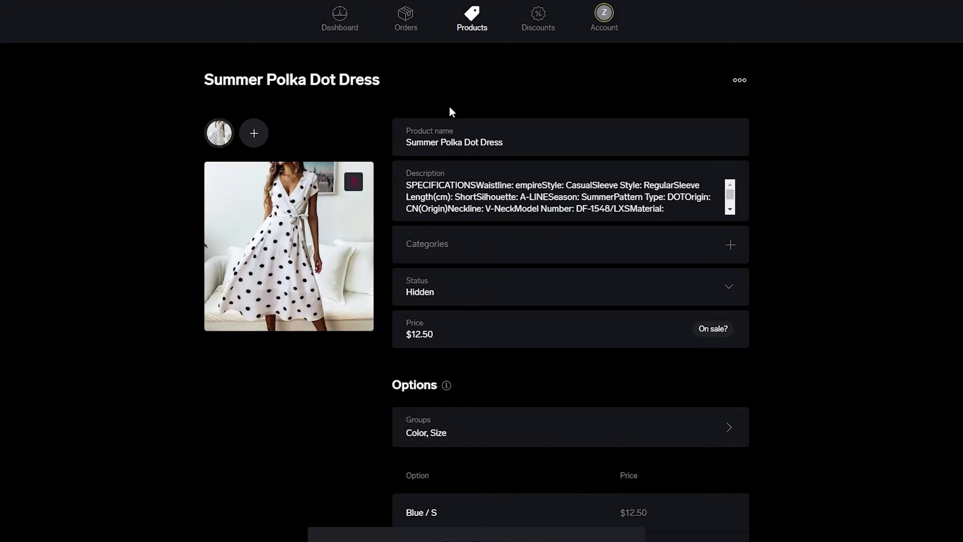
{"action": "left_click", "coordinate": [473, 21]}
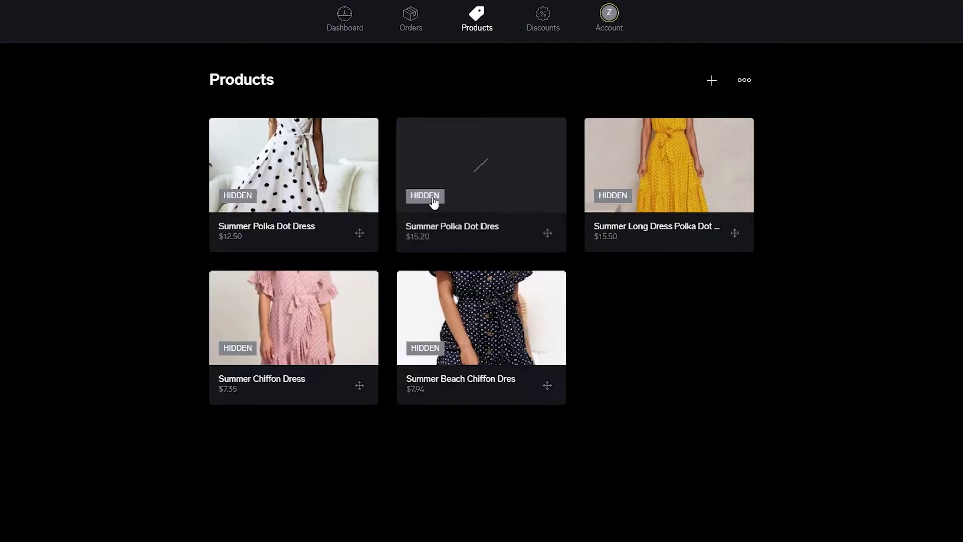
{"action": "right_click", "coordinate": [433, 197]}
{"action": "key", "text": "Escape"}
{"action": "left_click", "coordinate": [476, 168]}
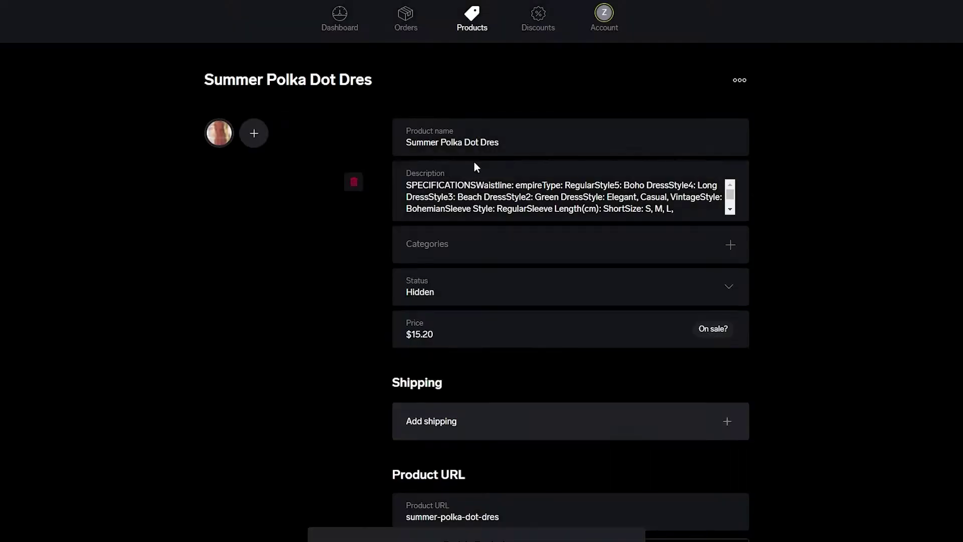
{"action": "scroll", "coordinate": [677, 107], "scroll_direction": "down", "scroll_amount": 4}
- Set the red $15.20 polka dot dress status from Hidden to Active and save it
{"action": "left_click", "coordinate": [722, 107]}
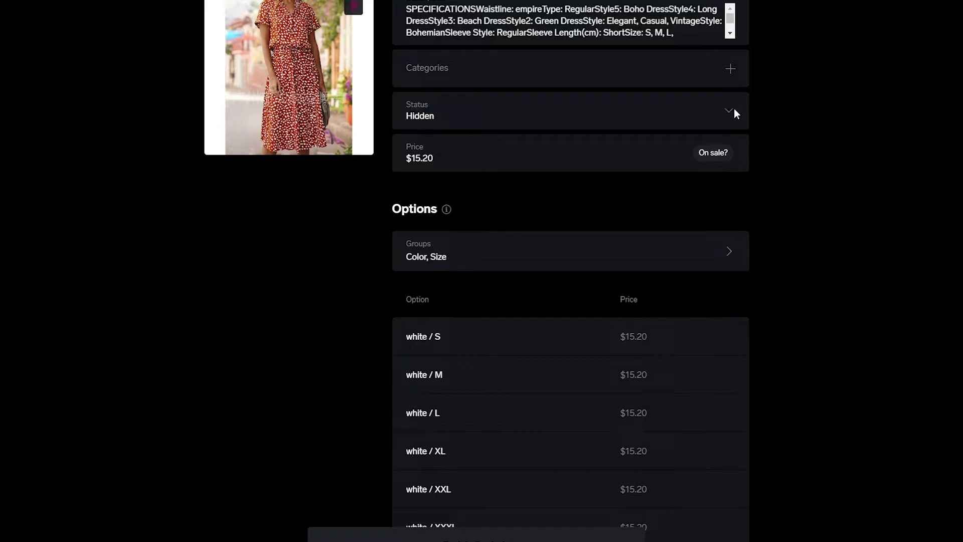
{"action": "left_click", "coordinate": [729, 116]}
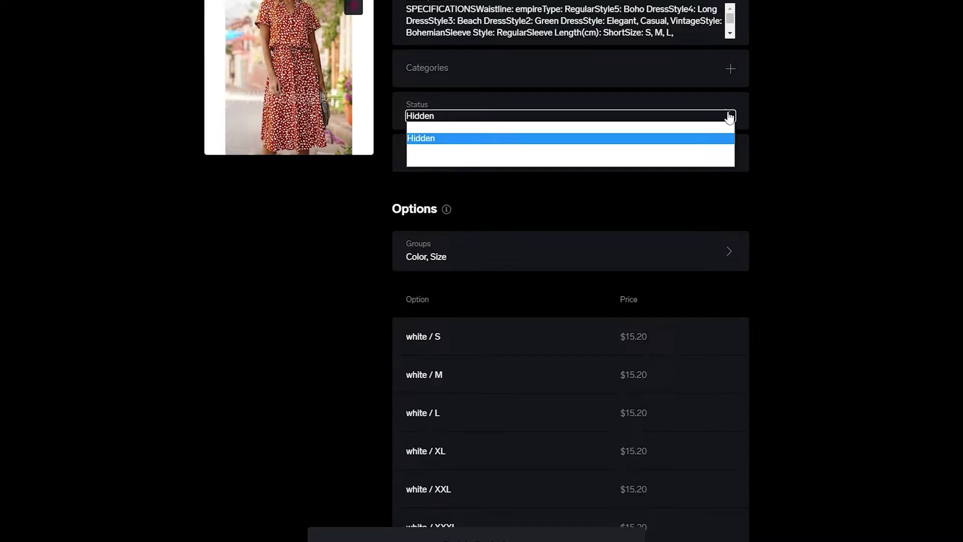
{"action": "left_click", "coordinate": [670, 132]}
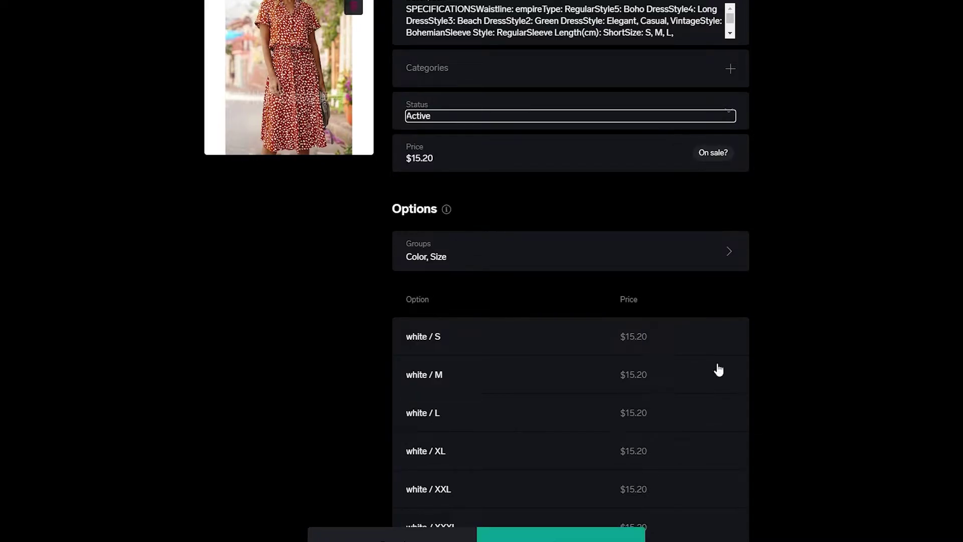
{"action": "left_click", "coordinate": [581, 527]}
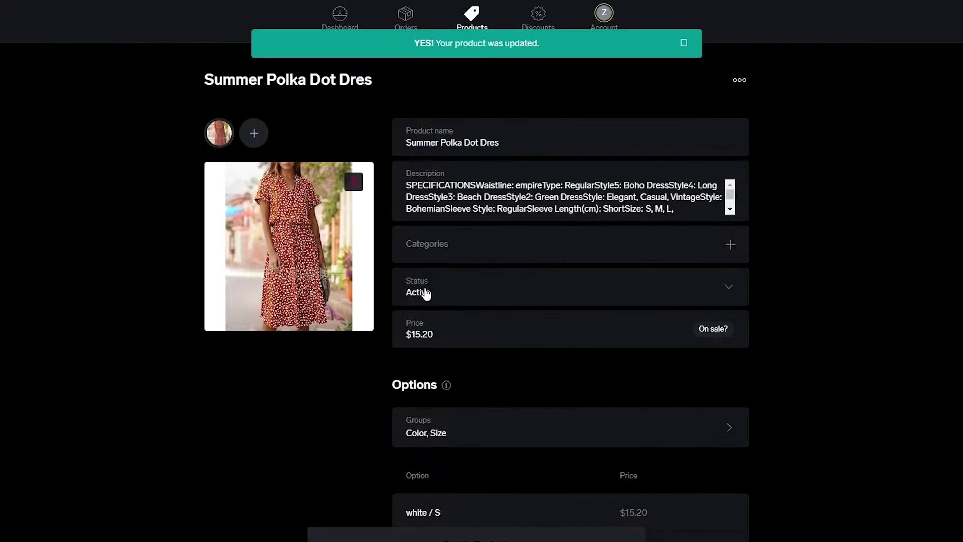
{"action": "left_click", "coordinate": [482, 15]}
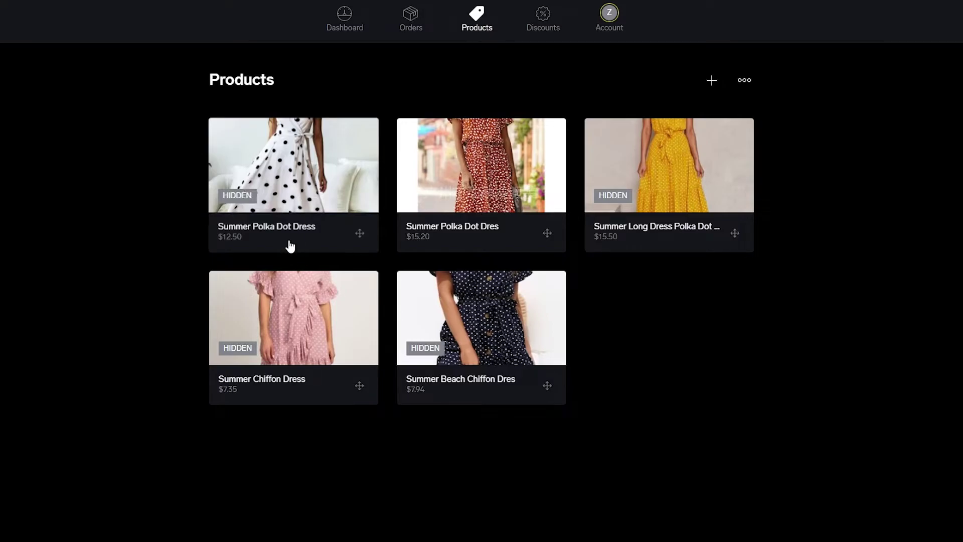
- Set the white $12.50 Summer Polka Dot Dress status to Active and save it
{"action": "left_click", "coordinate": [290, 246]}
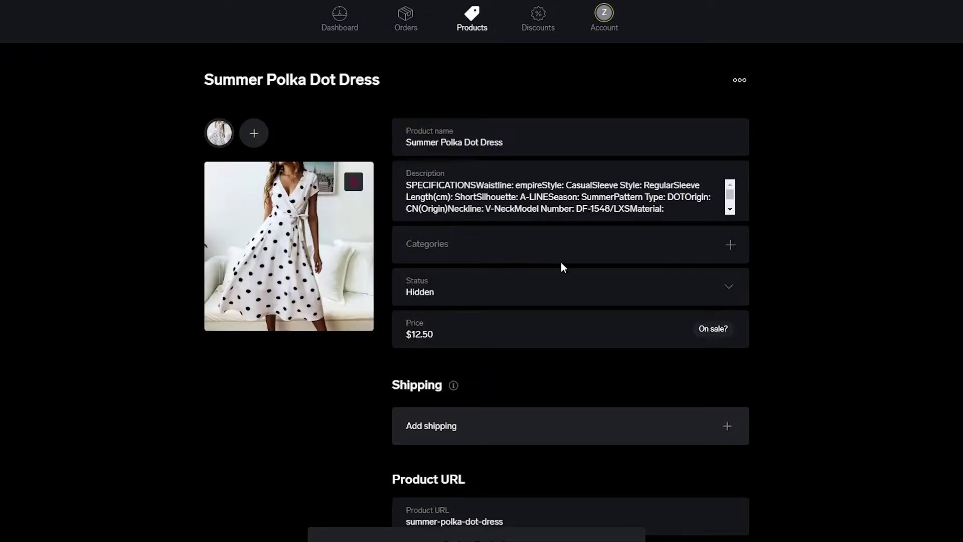
{"action": "left_click", "coordinate": [727, 294]}
{"action": "left_click", "coordinate": [678, 304]}
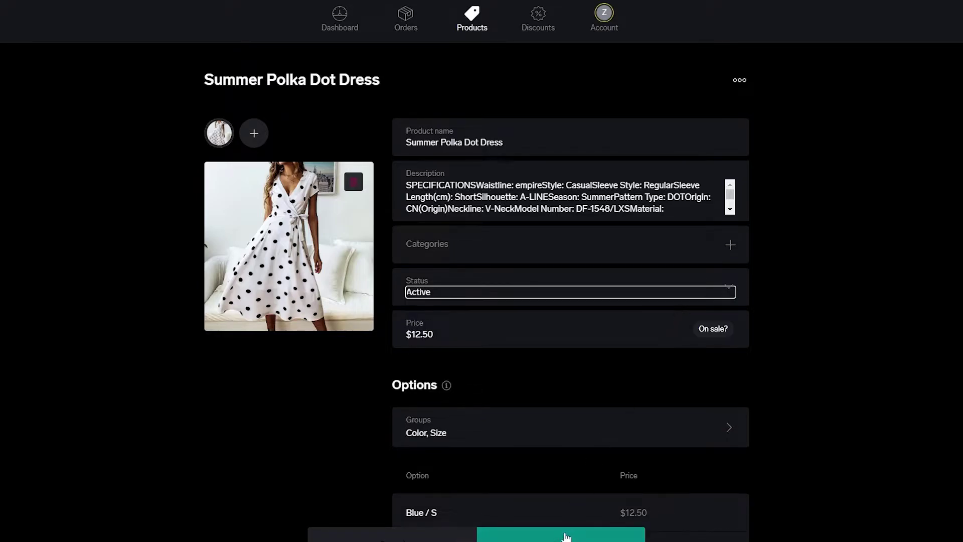
{"action": "left_click", "coordinate": [563, 536]}
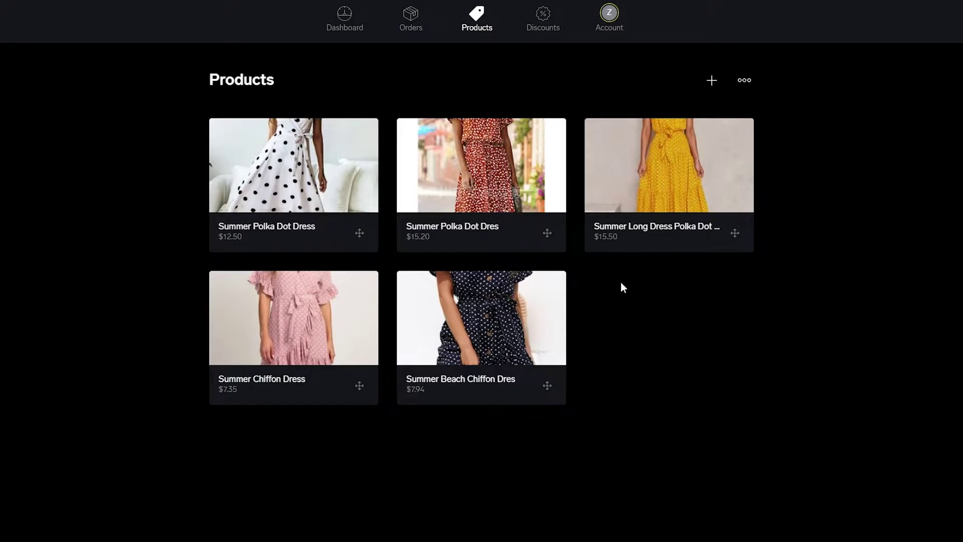
{"action": "left_click", "coordinate": [714, 82]}
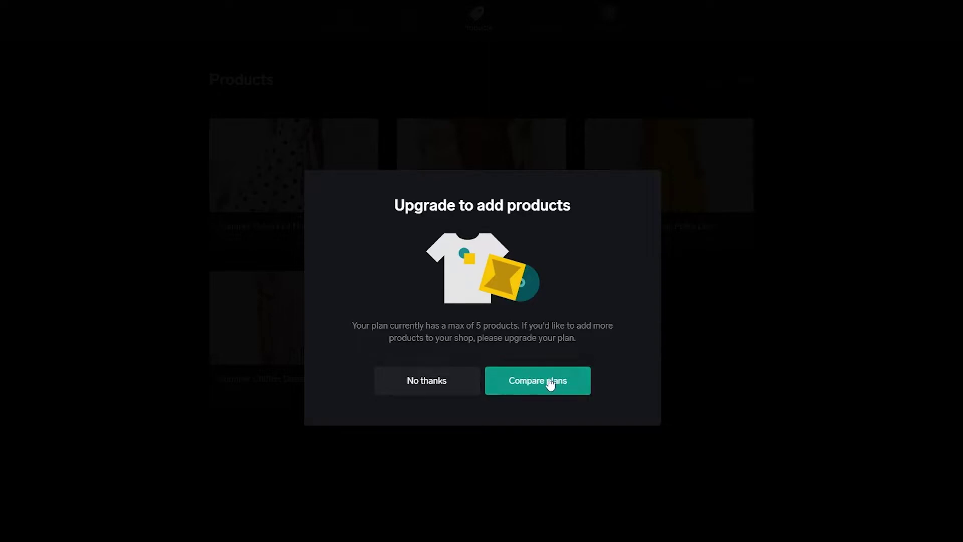
{"action": "left_click", "coordinate": [459, 373]}
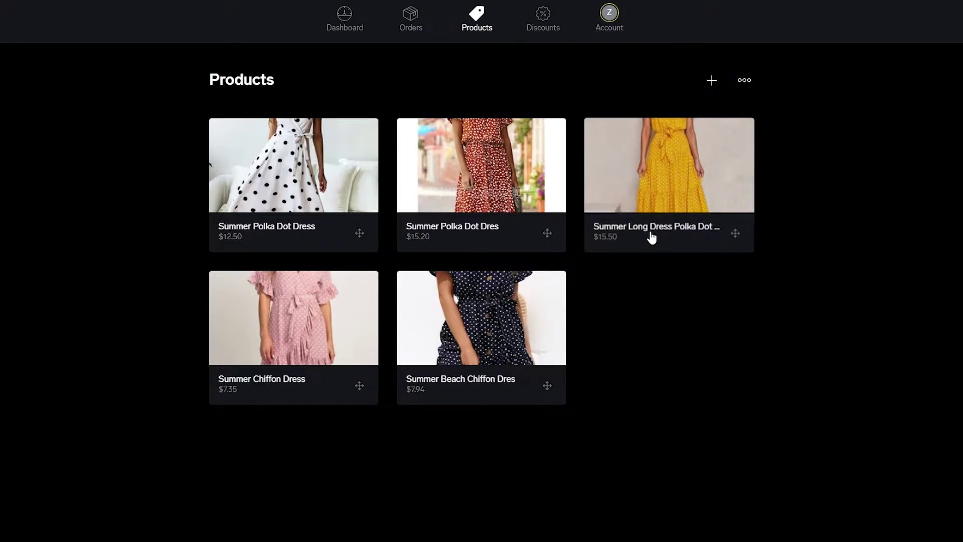
{"action": "left_click", "coordinate": [618, 227]}
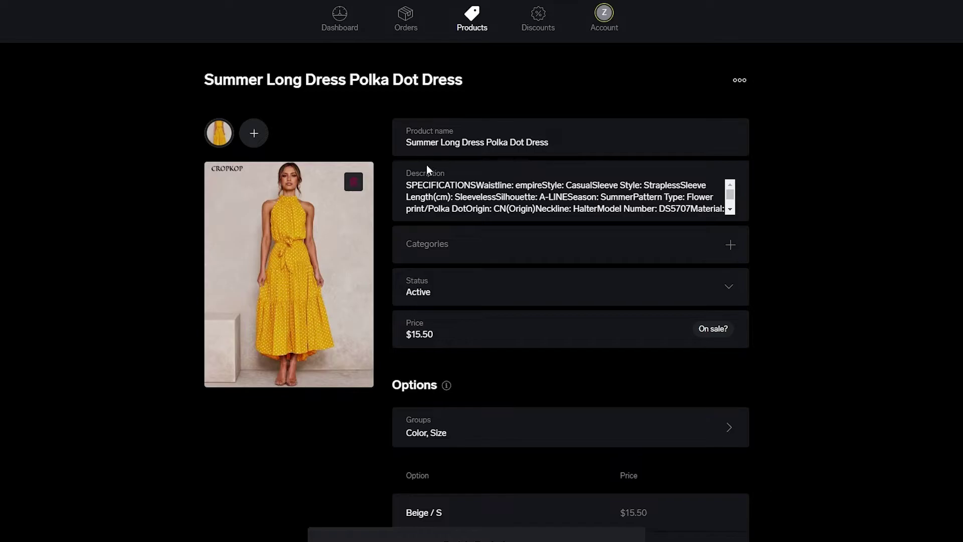
{"action": "scroll", "coordinate": [467, 297], "scroll_direction": "down", "scroll_amount": 5}
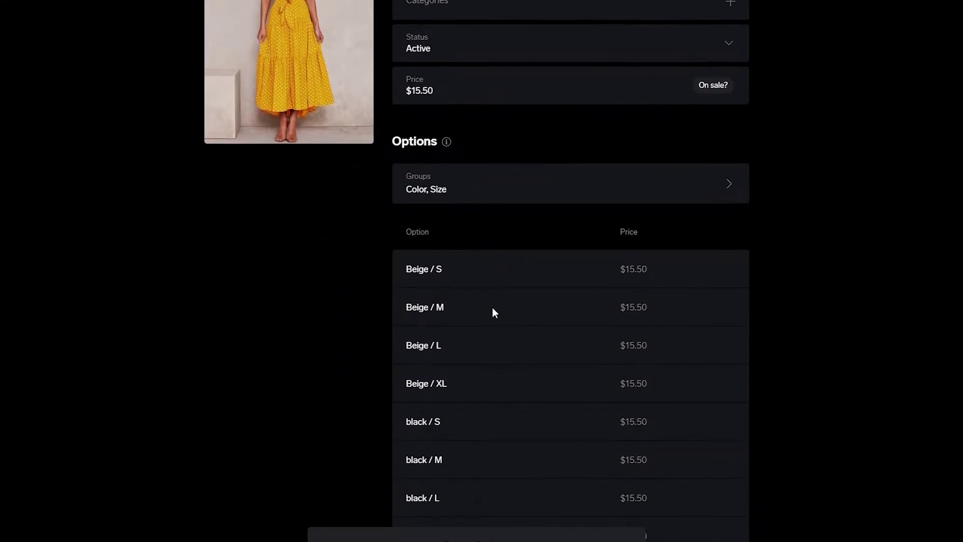
{"action": "scroll", "coordinate": [492, 307], "scroll_direction": "down", "scroll_amount": 20}
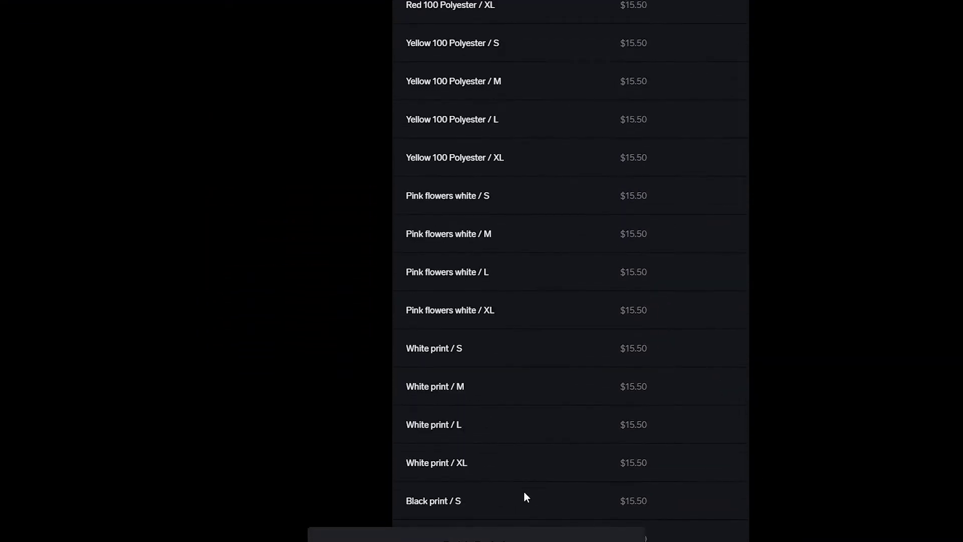
{"action": "scroll", "coordinate": [526, 496], "scroll_direction": "down", "scroll_amount": 14}
{"action": "scroll", "coordinate": [512, 495], "scroll_direction": "up", "scroll_amount": 20}
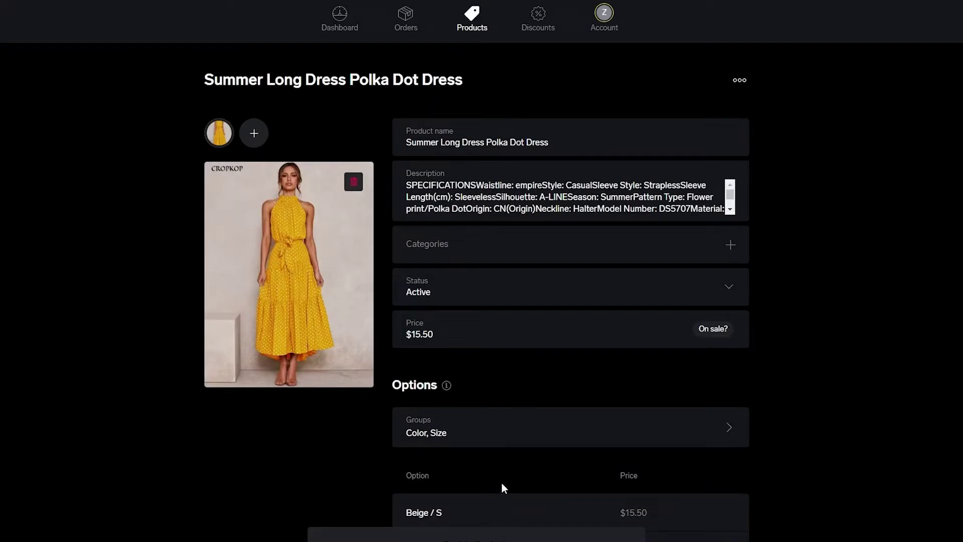
{"action": "key", "text": "alt+Left"}
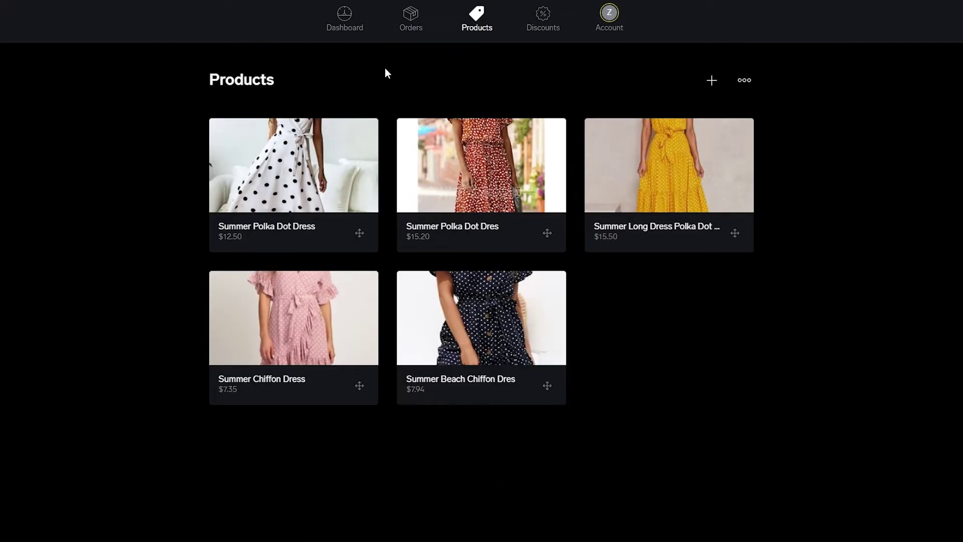
- Go from the Dashboard to Account, close the guided tour, and choose Edit your shipping
{"action": "left_click", "coordinate": [353, 34]}
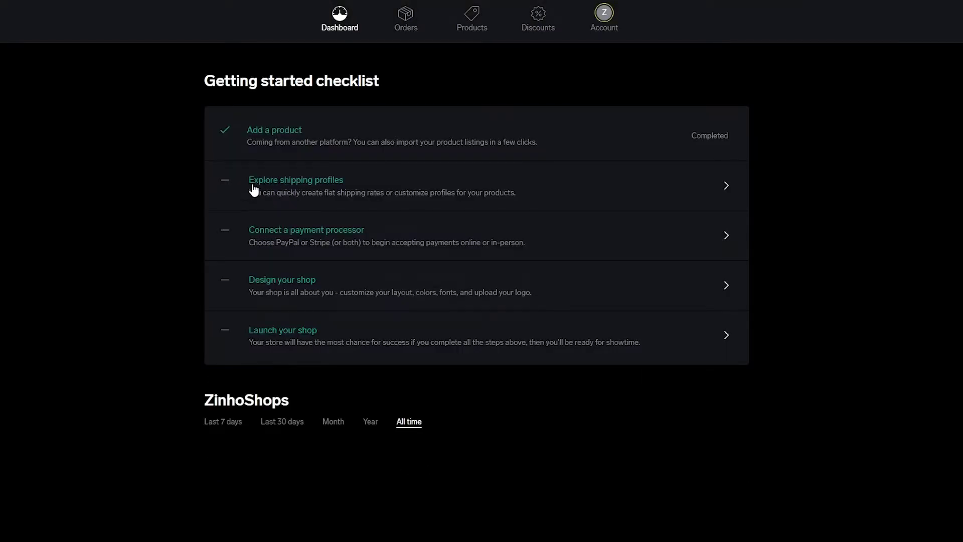
{"action": "left_click", "coordinate": [301, 192]}
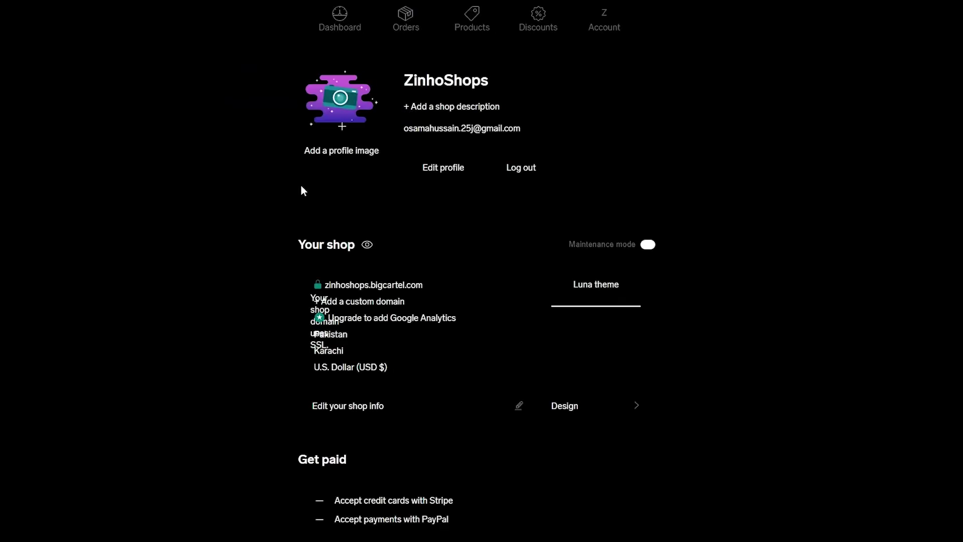
{"action": "scroll", "coordinate": [502, 201], "scroll_direction": "down", "scroll_amount": 1}
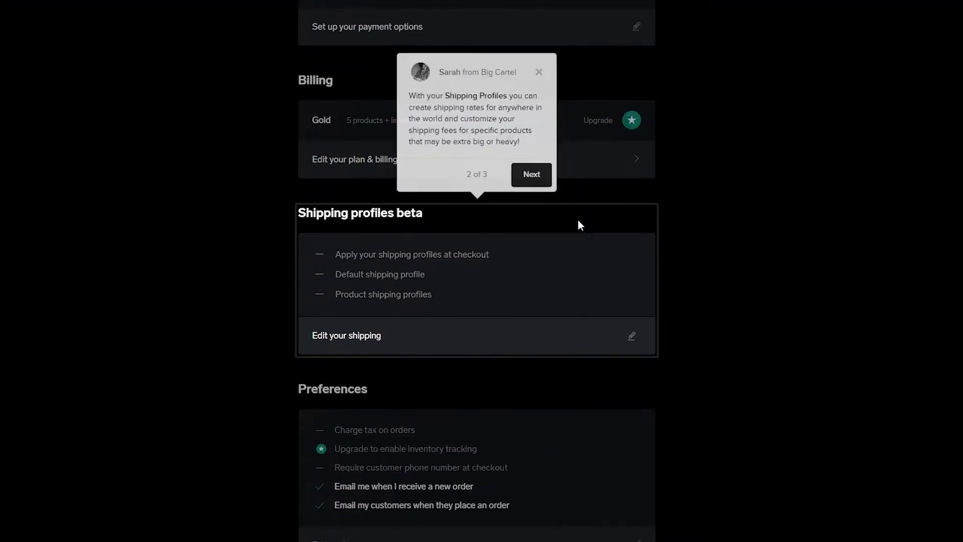
{"action": "left_click", "coordinate": [529, 173]}
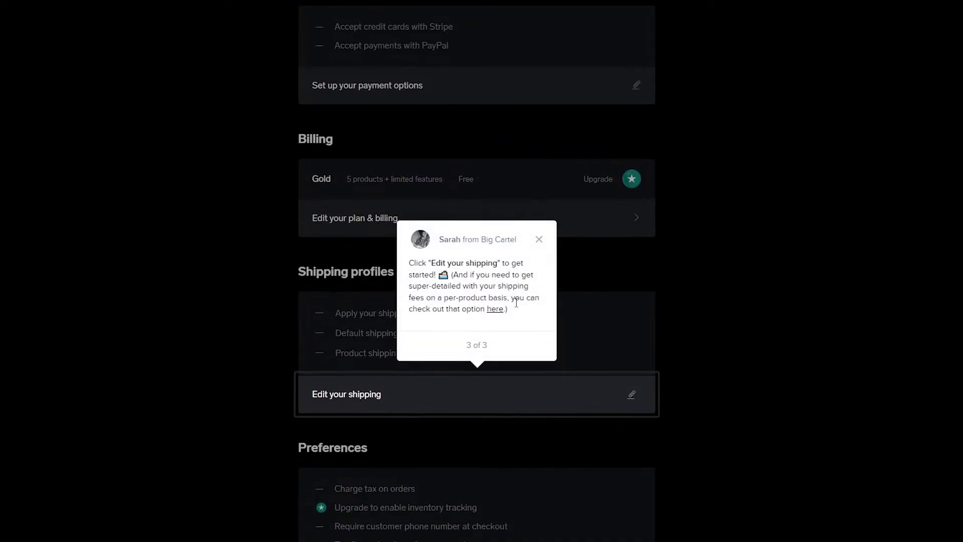
{"action": "left_click", "coordinate": [539, 240]}
{"action": "scroll", "coordinate": [369, 409], "scroll_direction": "up", "scroll_amount": 3}
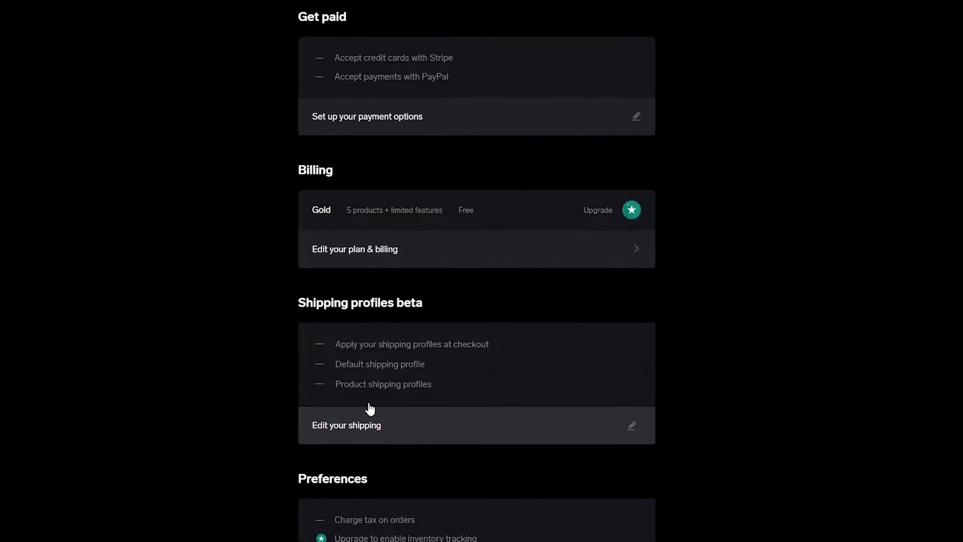
{"action": "scroll", "coordinate": [382, 332], "scroll_direction": "up", "scroll_amount": 5}
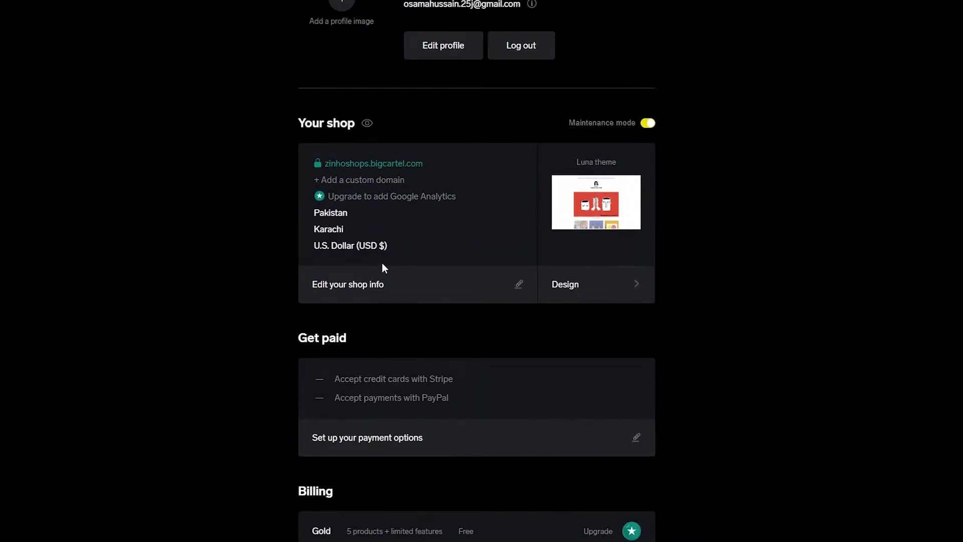
{"action": "scroll", "coordinate": [565, 308], "scroll_direction": "up", "scroll_amount": 2}
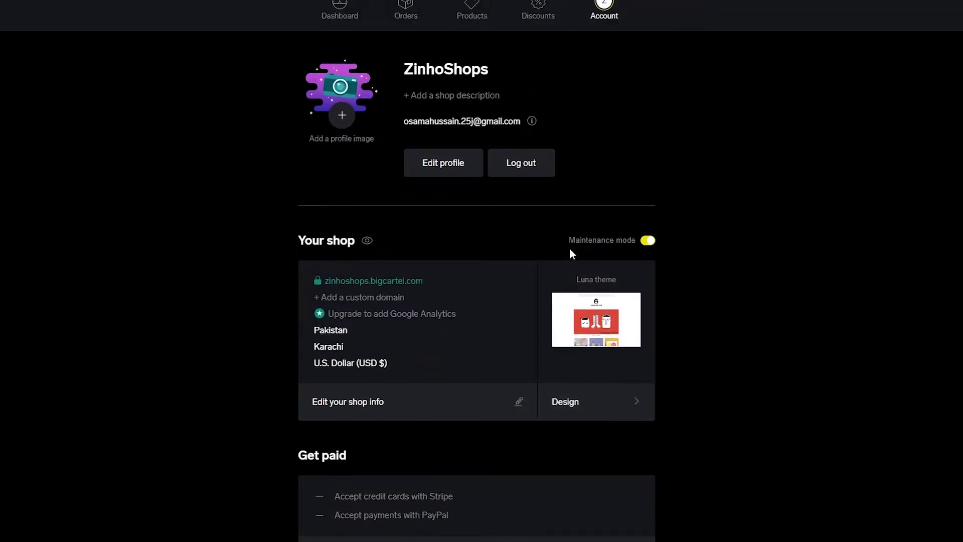
{"action": "scroll", "coordinate": [475, 393], "scroll_direction": "down", "scroll_amount": 10}
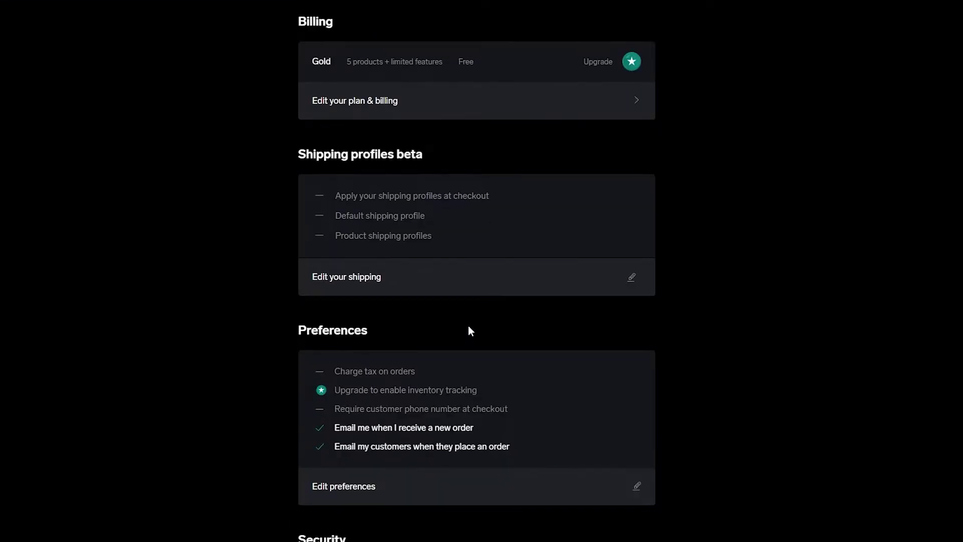
{"action": "left_click", "coordinate": [481, 280]}
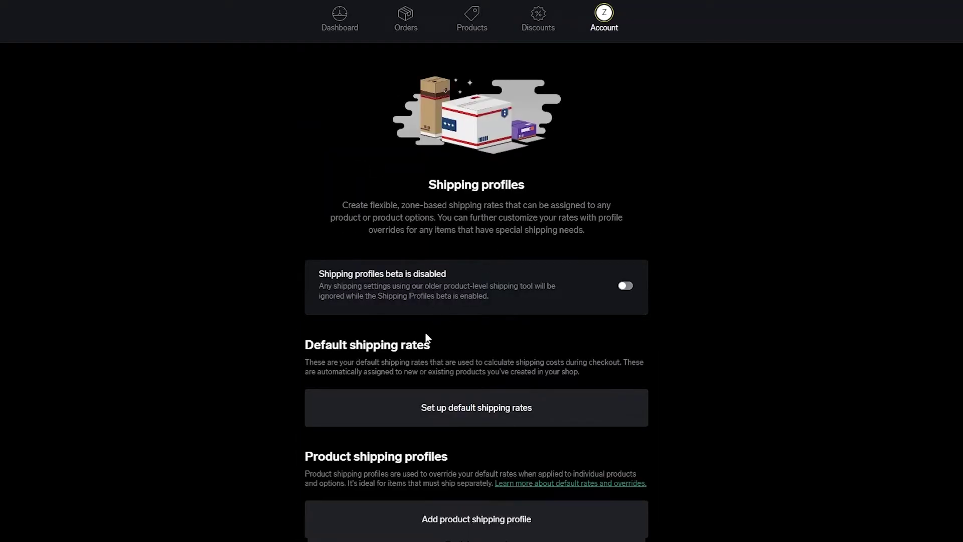
- Create Product Shipping Profile 1 and open its form for adding a shipping rate
{"action": "scroll", "coordinate": [411, 347], "scroll_direction": "down", "scroll_amount": 3}
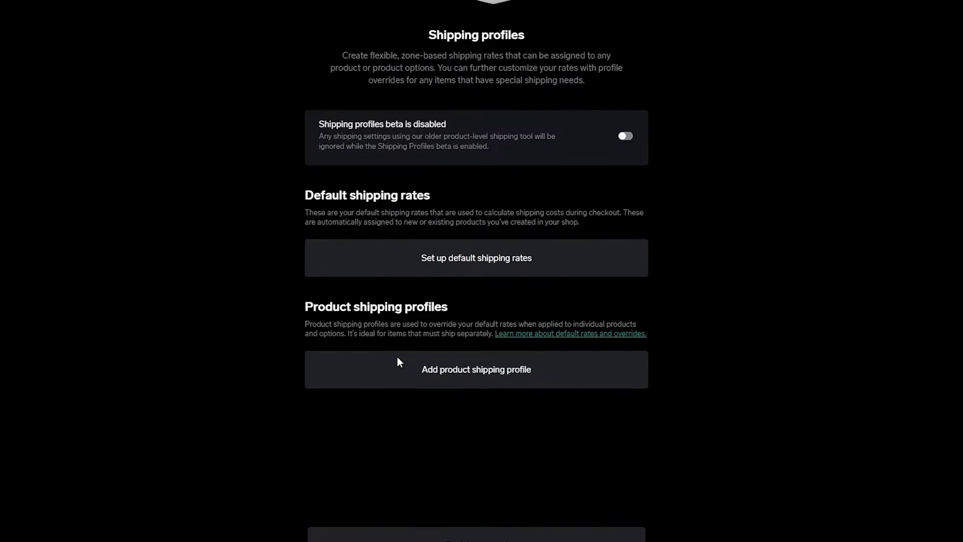
{"action": "left_click", "coordinate": [466, 382]}
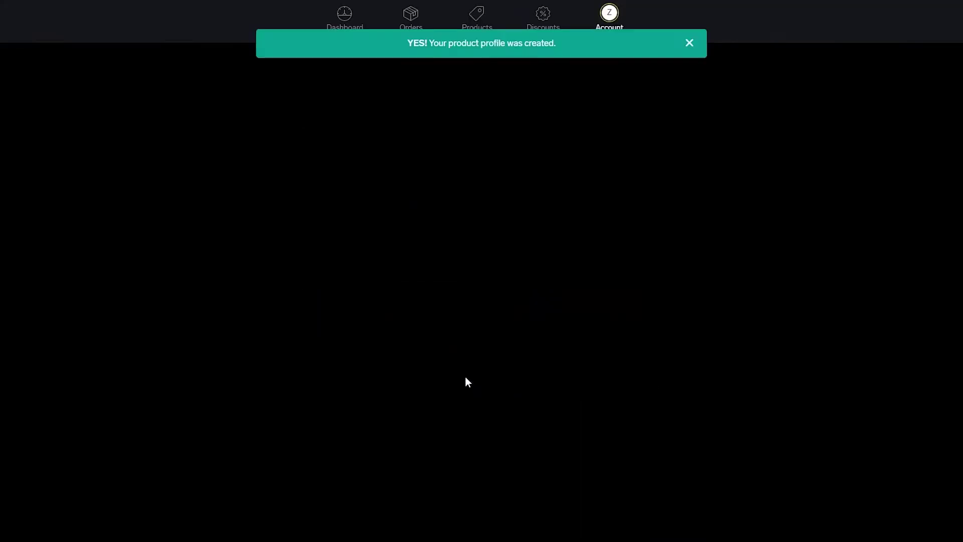
{"action": "left_click", "coordinate": [436, 245]}
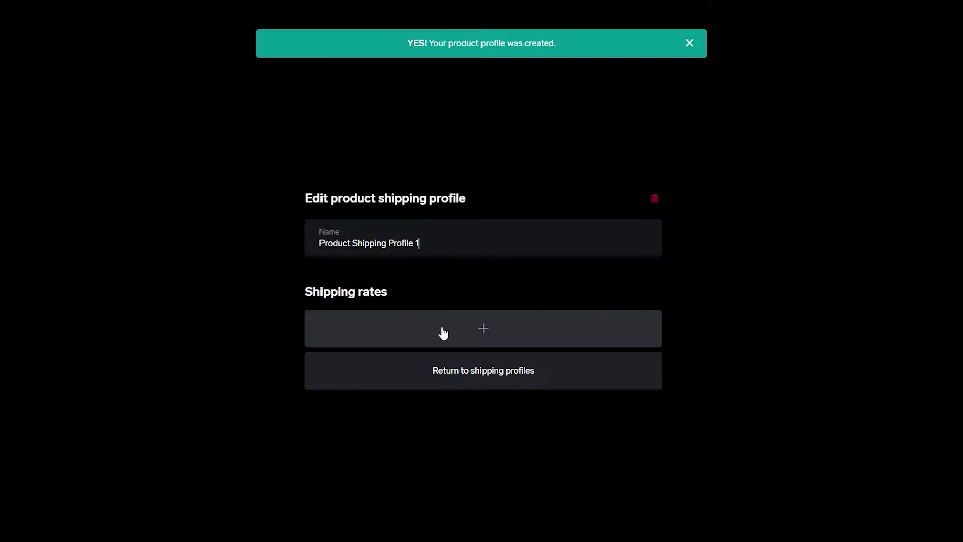
{"action": "left_click", "coordinate": [507, 334]}
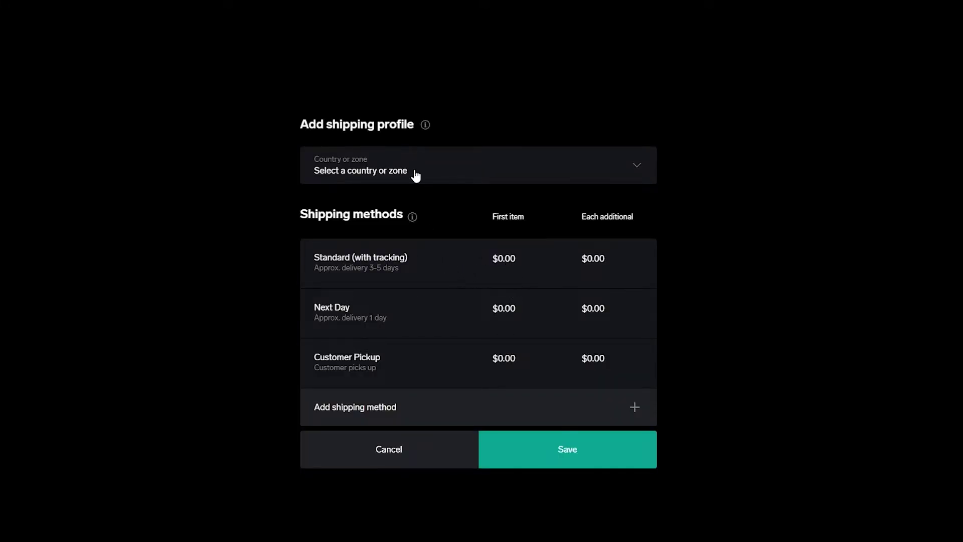
- Choose Everywhere as the zone and set Standard shipping to $10 first item and $10 each additional
{"action": "left_click", "coordinate": [415, 175]}
{"action": "left_click", "coordinate": [405, 194]}
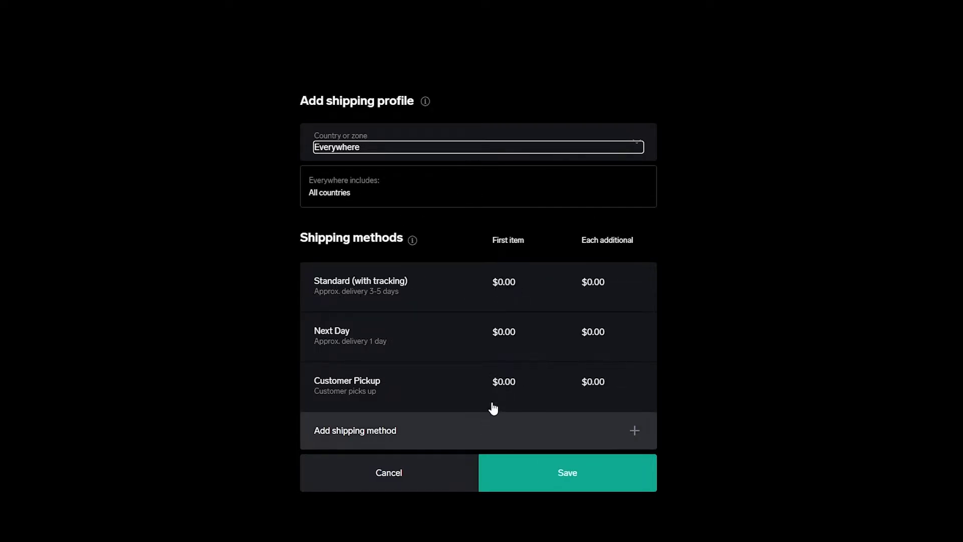
{"action": "key", "text": "Tab"}
{"action": "key", "text": "Return"}
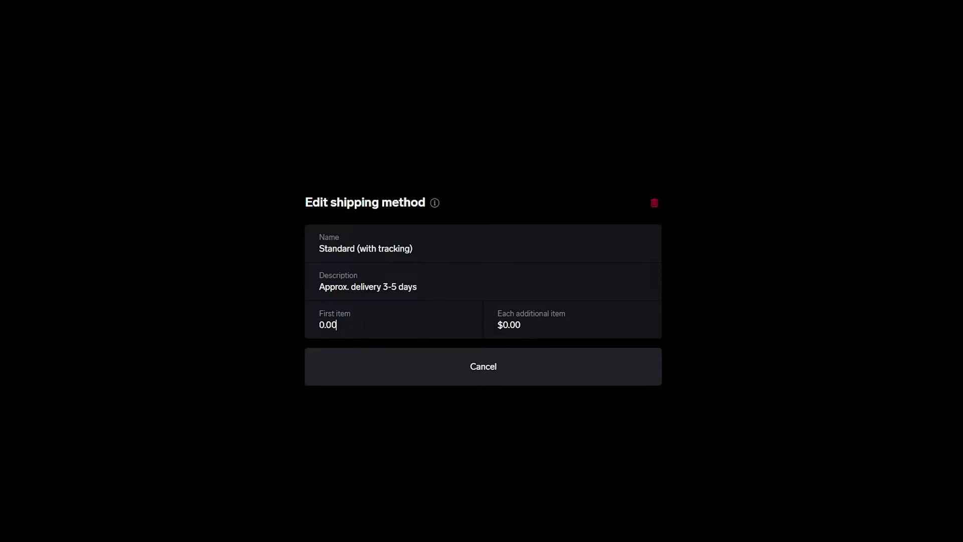
{"action": "key", "text": "ctrl+a"}
{"action": "type", "text": "10"}
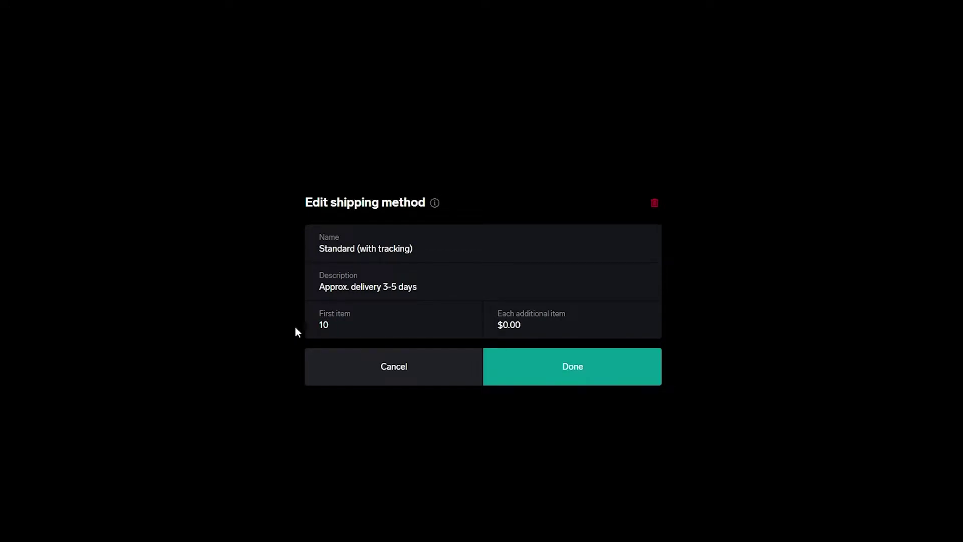
{"action": "left_click", "coordinate": [503, 327]}
{"action": "key", "text": "ctrl+a"}
{"action": "type", "text": "10"}
{"action": "left_click", "coordinate": [551, 362]}
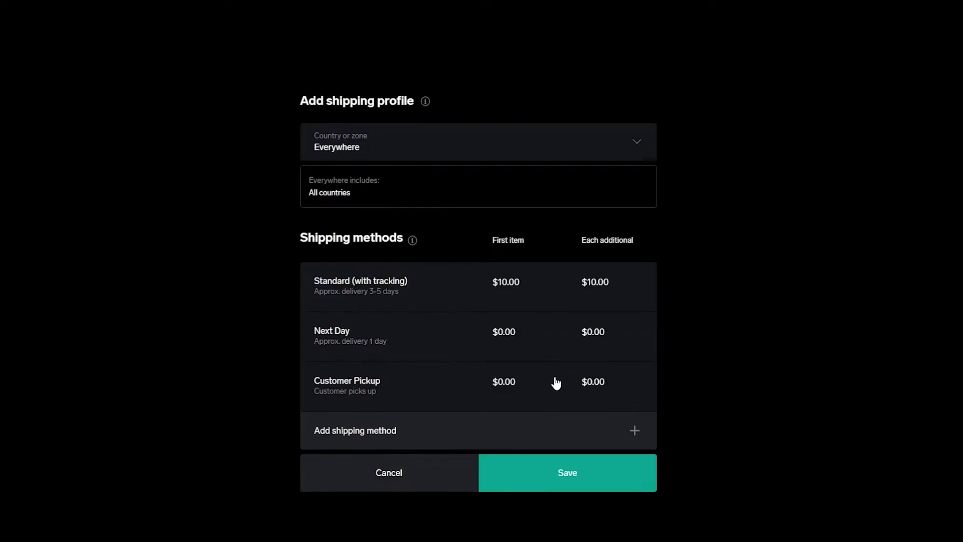
- Set Next Day to $30 first item and $30 each additional, leaving Customer Pickup free
{"action": "left_click", "coordinate": [459, 341]}
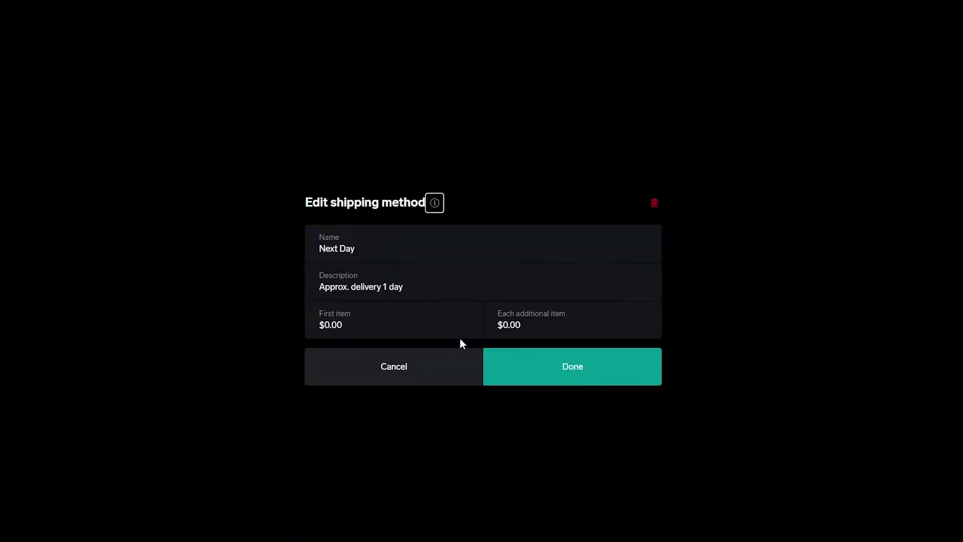
{"action": "left_click", "coordinate": [407, 328]}
{"action": "key", "text": "ctrl+a"}
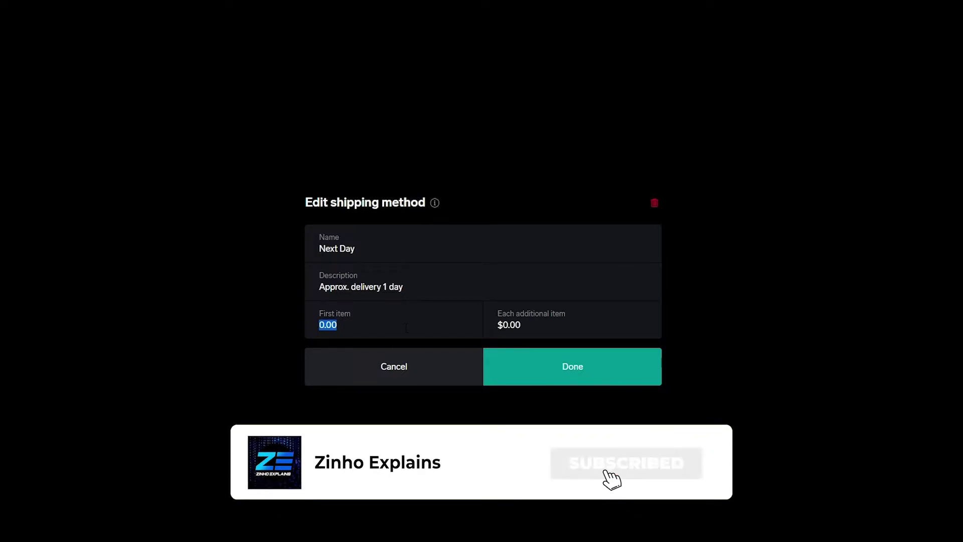
{"action": "type", "text": "20"}
{"action": "key", "text": "BackSpace"}
{"action": "key", "text": "BackSpace"}
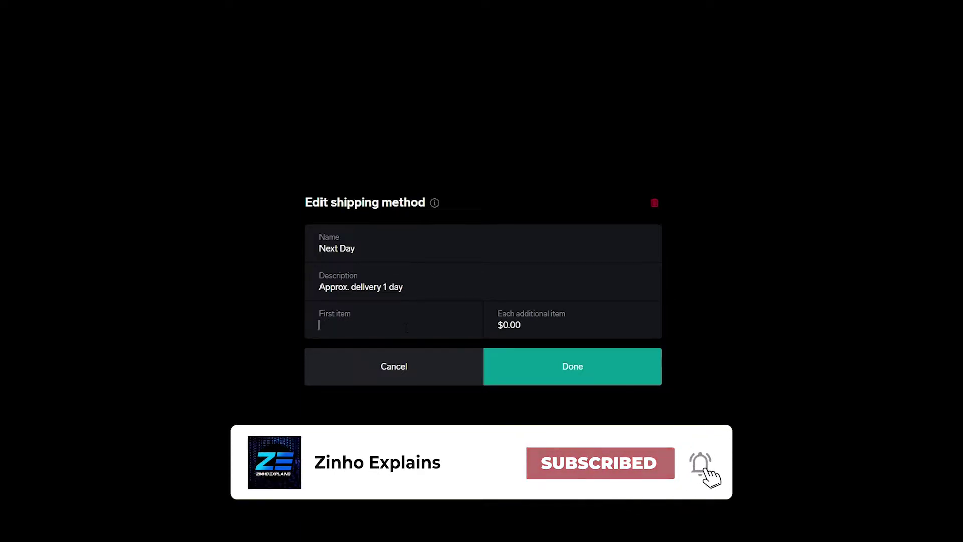
{"action": "type", "text": "30"}
{"action": "double_click", "coordinate": [508, 325]}
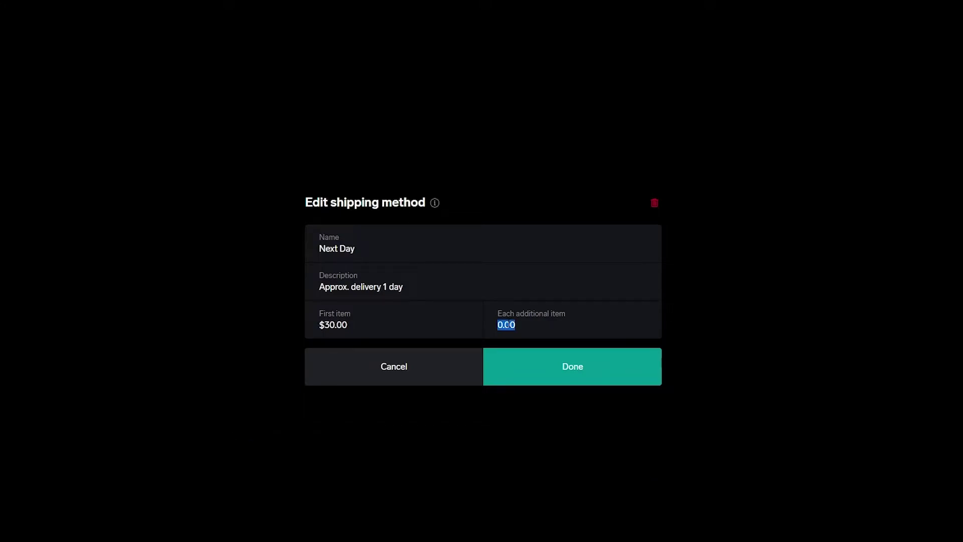
{"action": "type", "text": "30"}
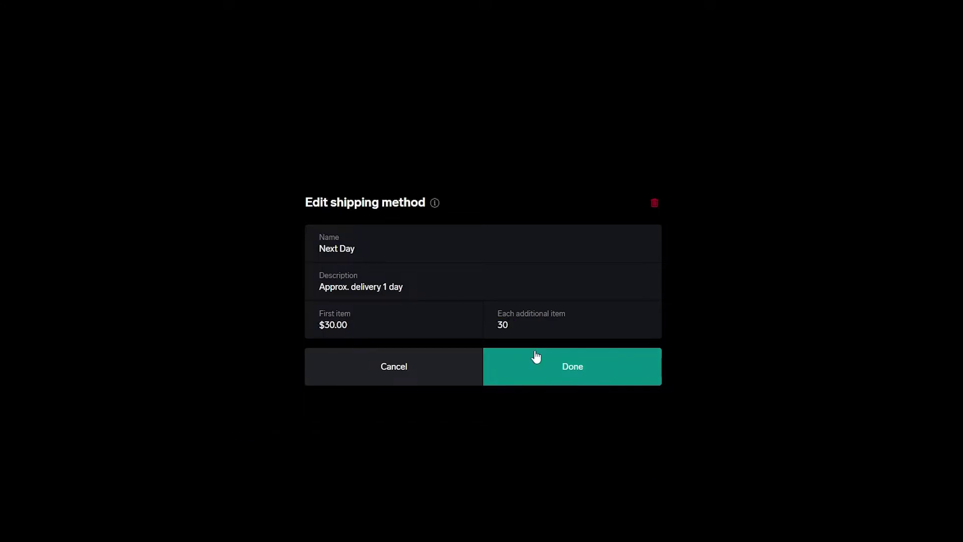
{"action": "left_click", "coordinate": [468, 331]}
{"action": "left_click", "coordinate": [520, 377]}
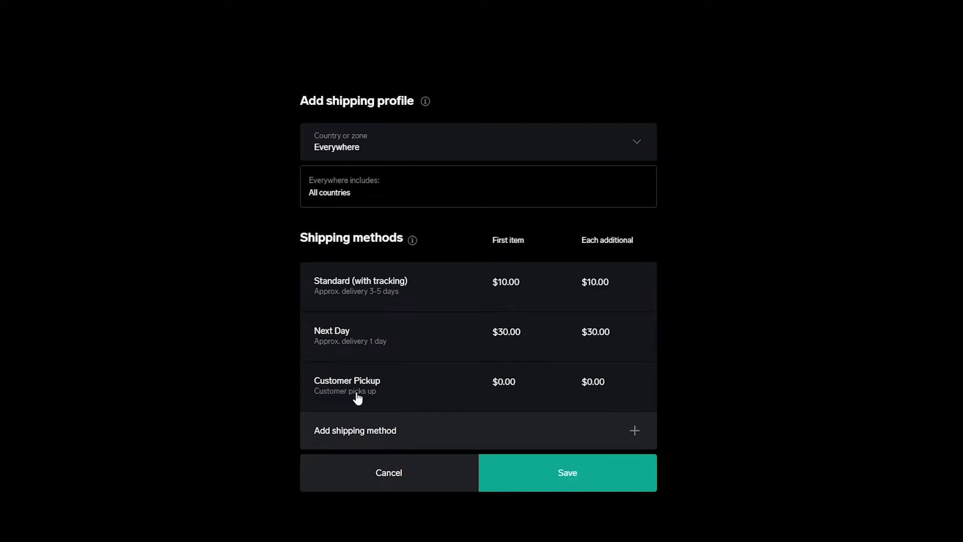
{"action": "left_click", "coordinate": [501, 386]}
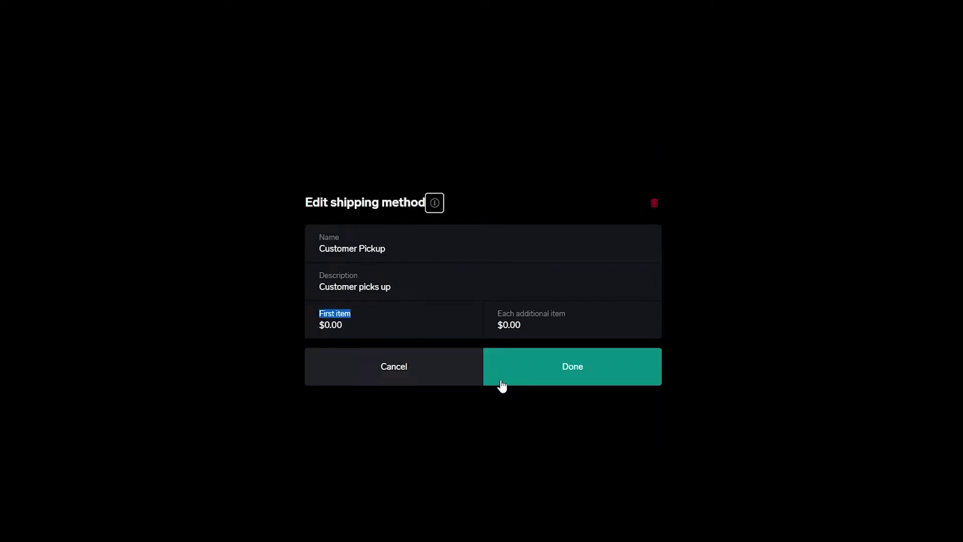
{"action": "left_click", "coordinate": [425, 374]}
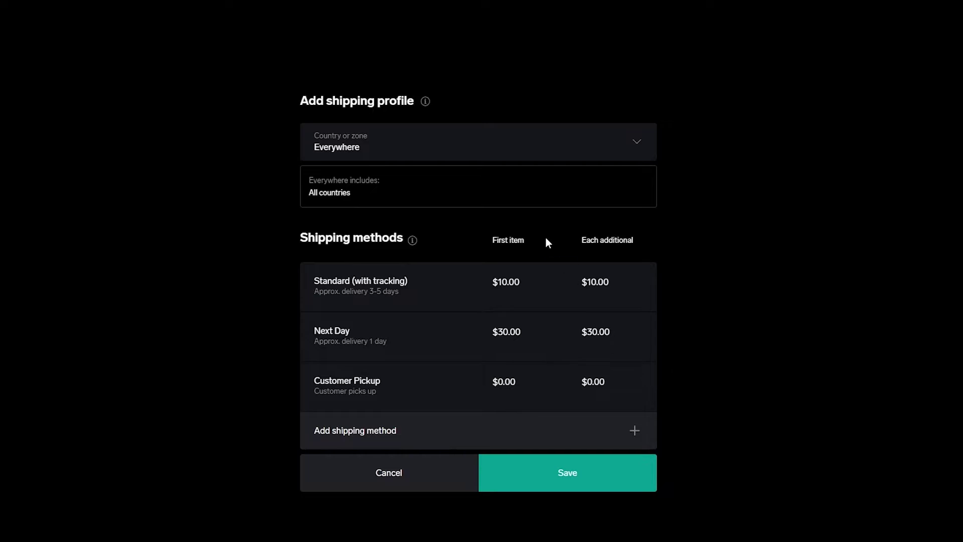
- Save the three Everywhere rates, then pick Connect a payment processor in the getting started checklist
{"action": "left_click", "coordinate": [548, 483]}
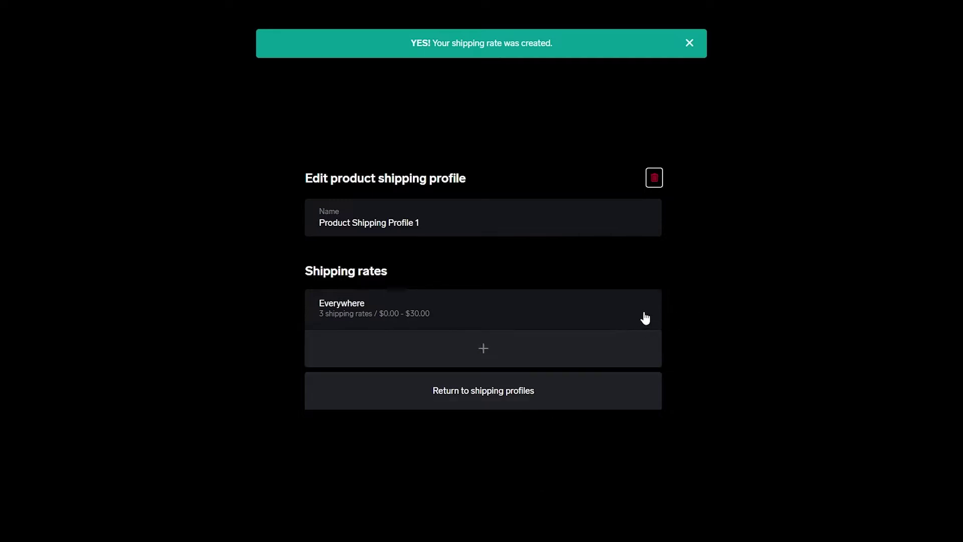
{"action": "left_click", "coordinate": [686, 45]}
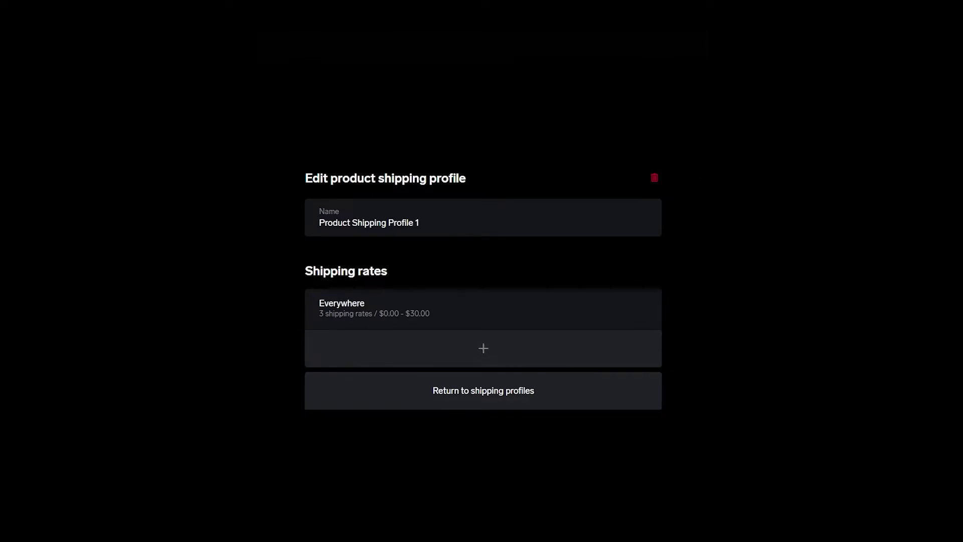
{"action": "left_click", "coordinate": [14, 137]}
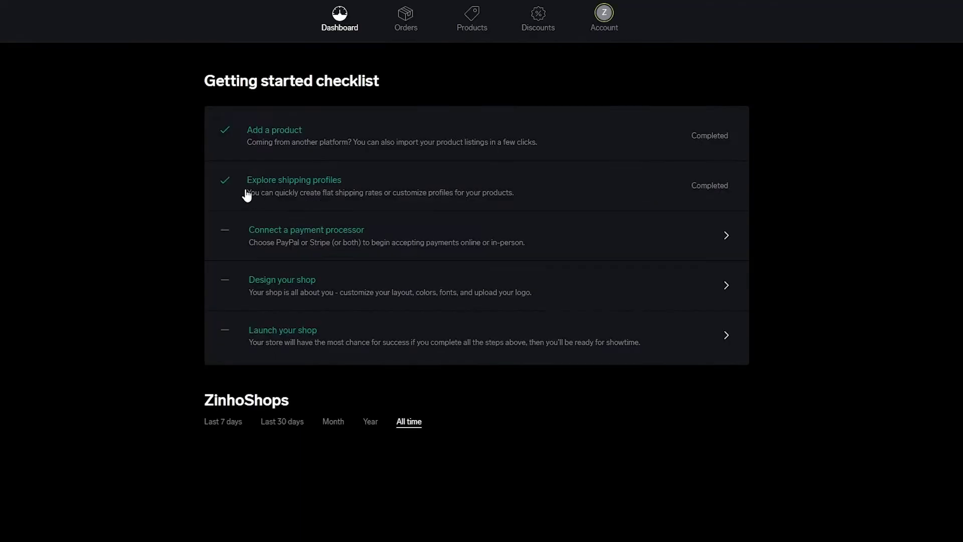
{"action": "left_click", "coordinate": [304, 244]}
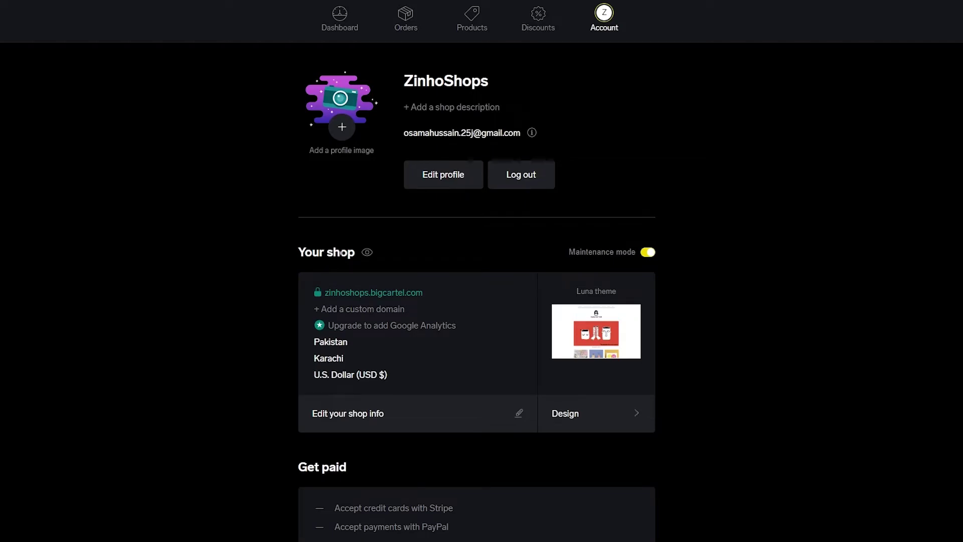
{"action": "scroll", "coordinate": [340, 254], "scroll_direction": "down", "scroll_amount": 4}
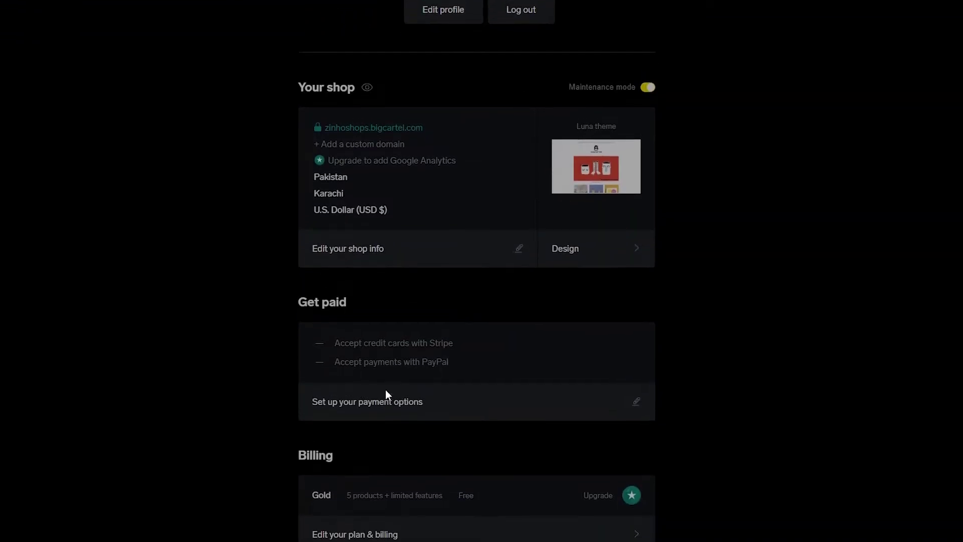
{"action": "left_click", "coordinate": [385, 389]}
{"action": "scroll", "coordinate": [411, 249], "scroll_direction": "down", "scroll_amount": 5}
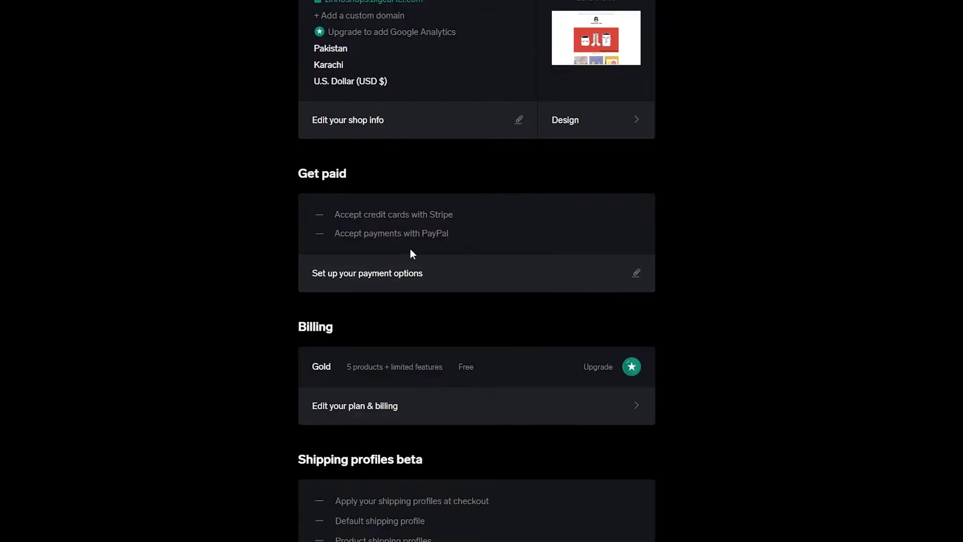
{"action": "left_click", "coordinate": [408, 291]}
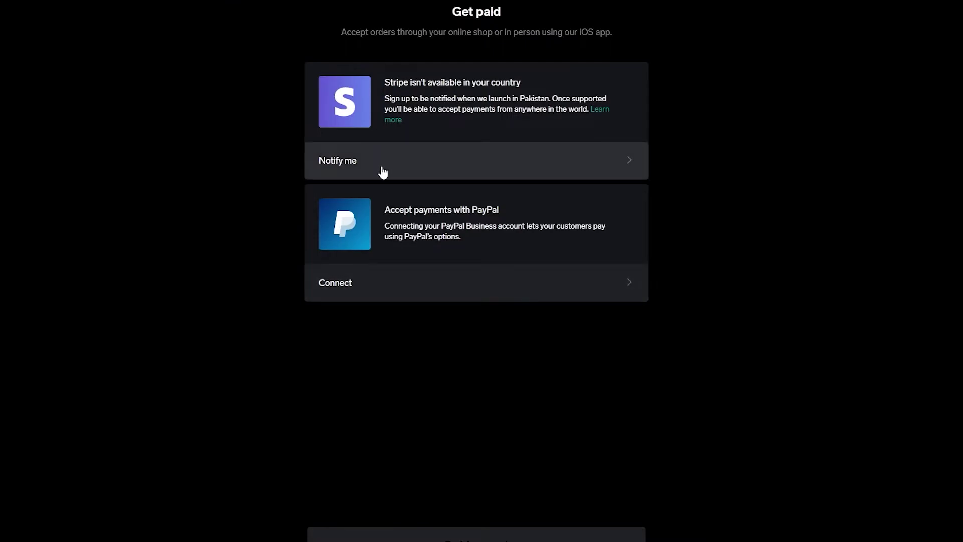
{"action": "left_click", "coordinate": [379, 285]}
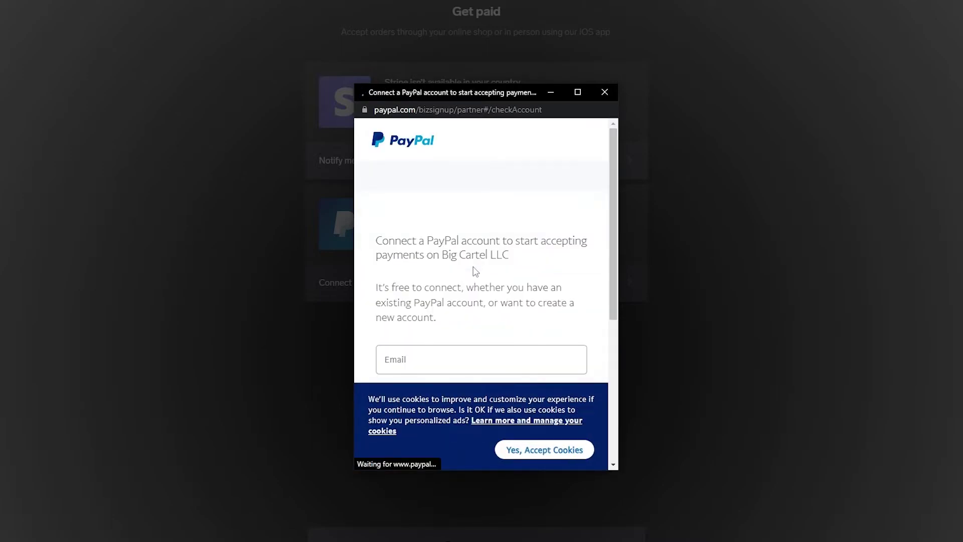
{"action": "scroll", "coordinate": [475, 271], "scroll_direction": "down", "scroll_amount": 5}
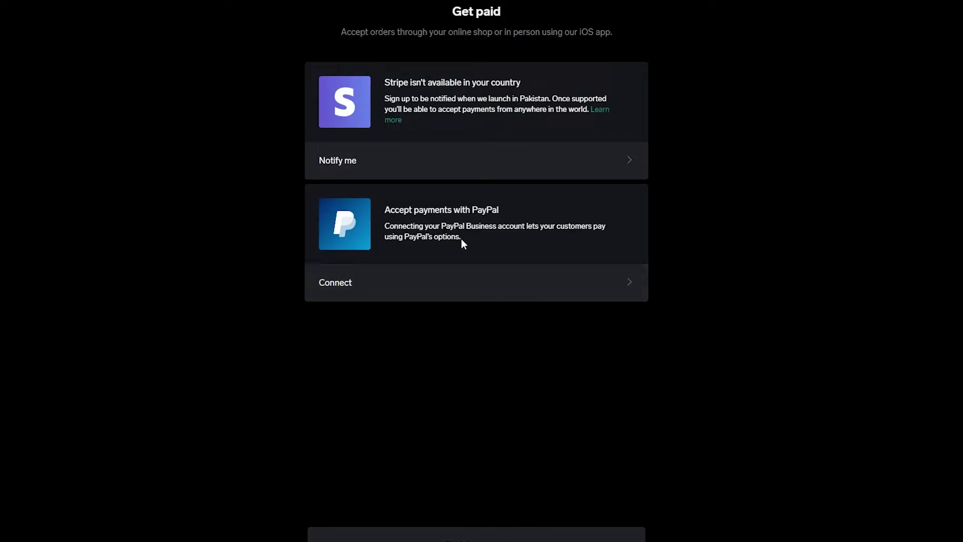
{"action": "left_click_drag", "start_coordinate": [462, 239], "coordinate": [374, 210]}
{"action": "left_click", "coordinate": [427, 334]}
{"action": "key", "text": "alt+Left"}
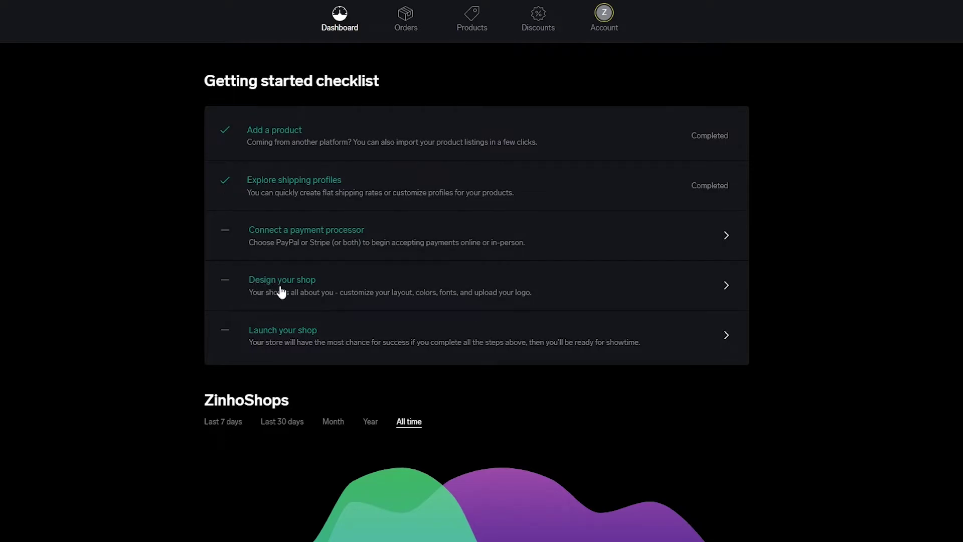
- Open the Account page, dismiss its tour message, and choose the Design row under Your shop
{"action": "left_click", "coordinate": [280, 285]}
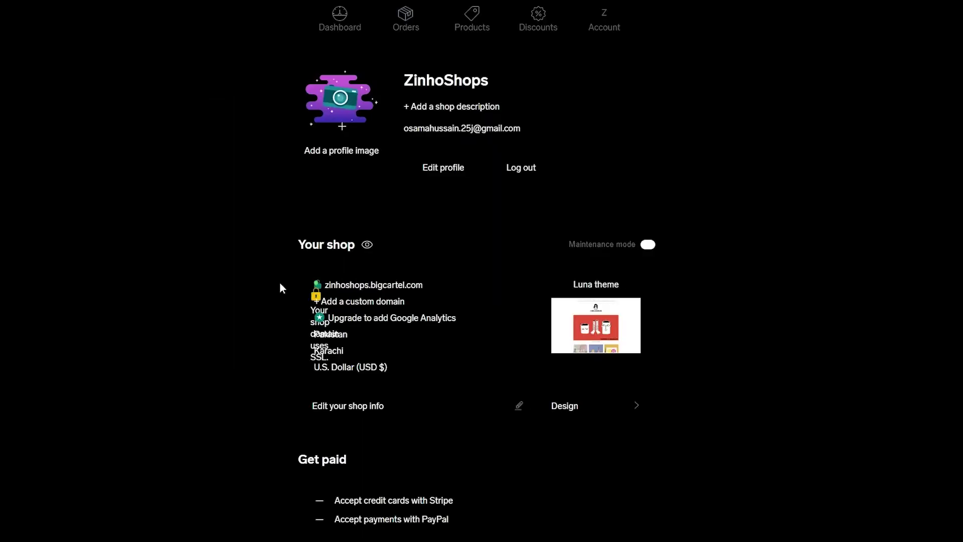
{"action": "scroll", "coordinate": [390, 282], "scroll_direction": "down", "scroll_amount": 5}
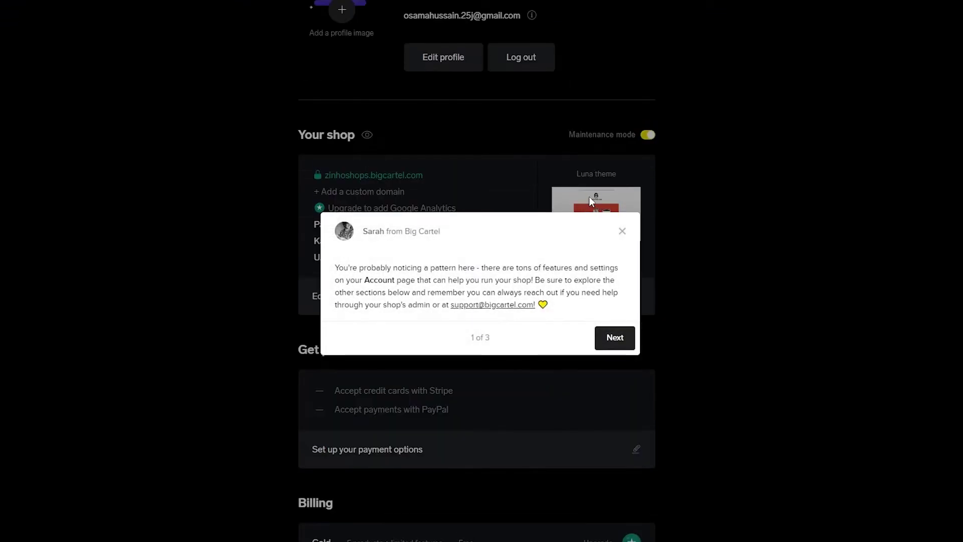
{"action": "left_click", "coordinate": [622, 232]}
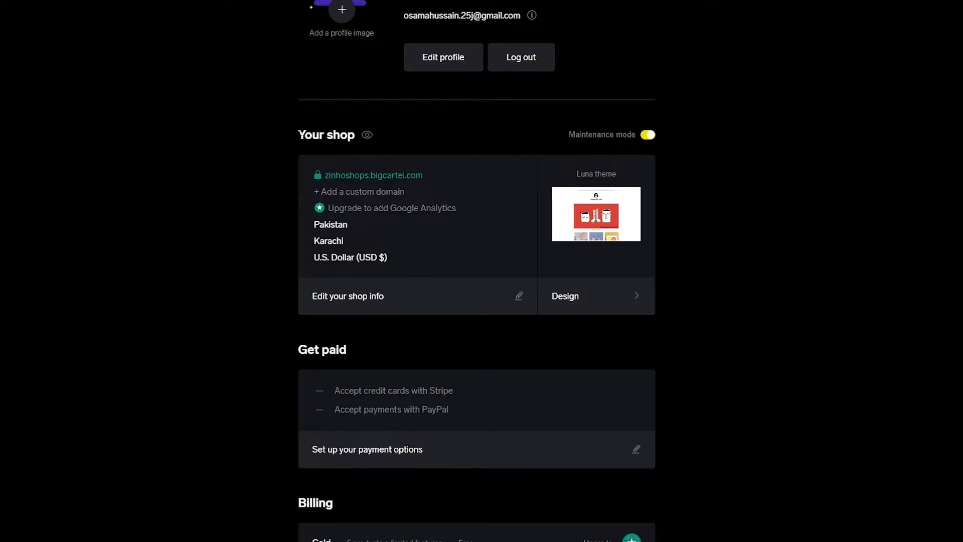
{"action": "left_click", "coordinate": [598, 297]}
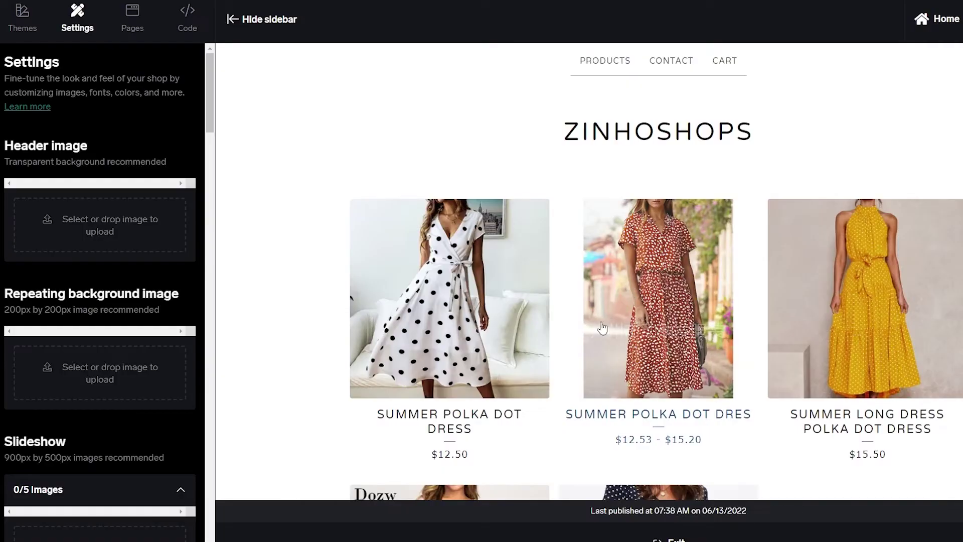
- Scroll through the five-dress shop preview and the Settings sidebar's theme colors, fonts and options
{"action": "scroll", "coordinate": [591, 301], "scroll_direction": "down", "scroll_amount": 7}
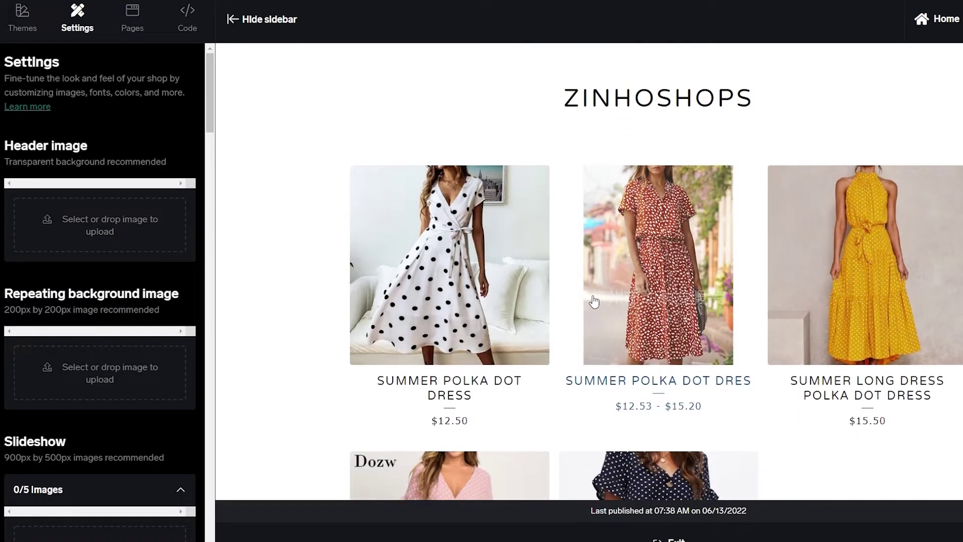
{"action": "scroll", "coordinate": [565, 302], "scroll_direction": "up", "scroll_amount": 8}
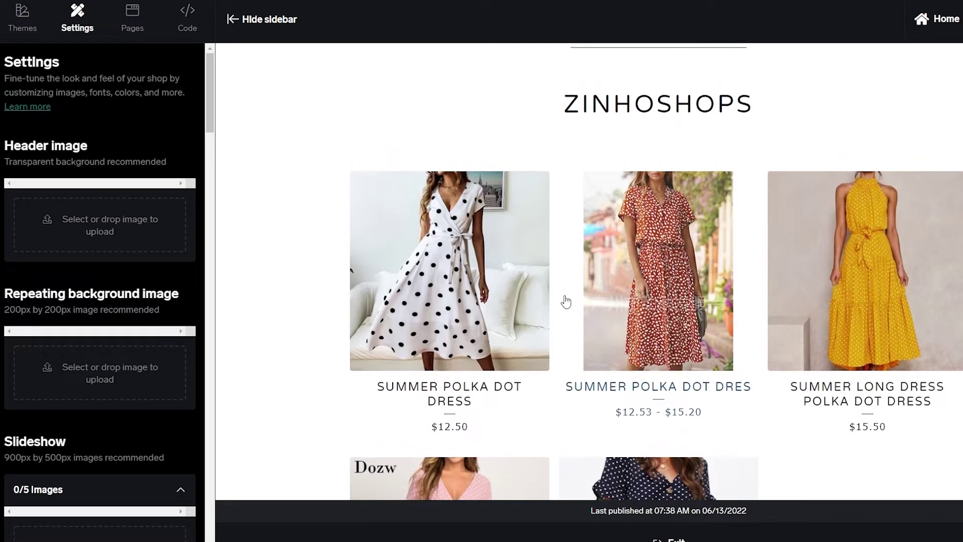
{"action": "scroll", "coordinate": [592, 321], "scroll_direction": "down", "scroll_amount": 4}
{"action": "scroll", "coordinate": [622, 336], "scroll_direction": "down", "scroll_amount": 2}
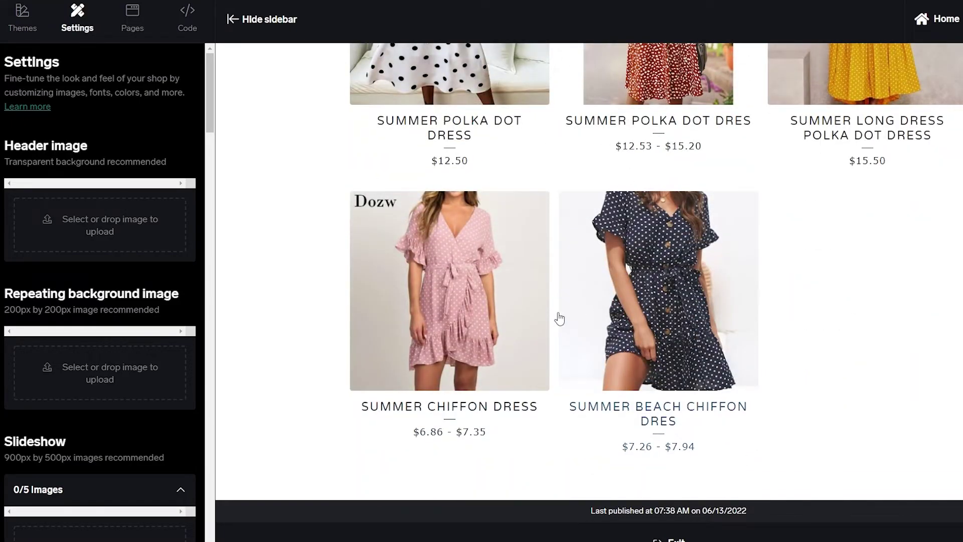
{"action": "scroll", "coordinate": [557, 318], "scroll_direction": "up", "scroll_amount": 5}
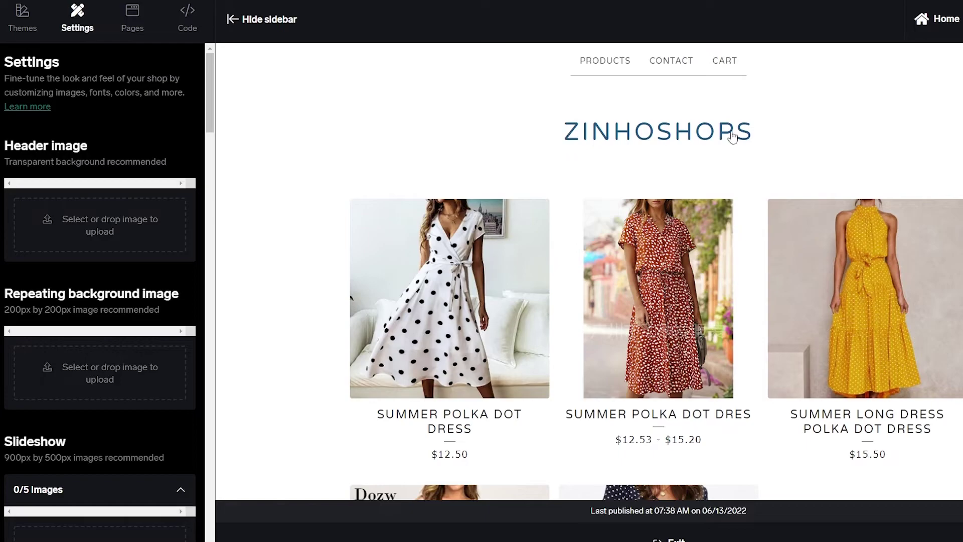
{"action": "scroll", "coordinate": [577, 179], "scroll_direction": "down", "scroll_amount": 2}
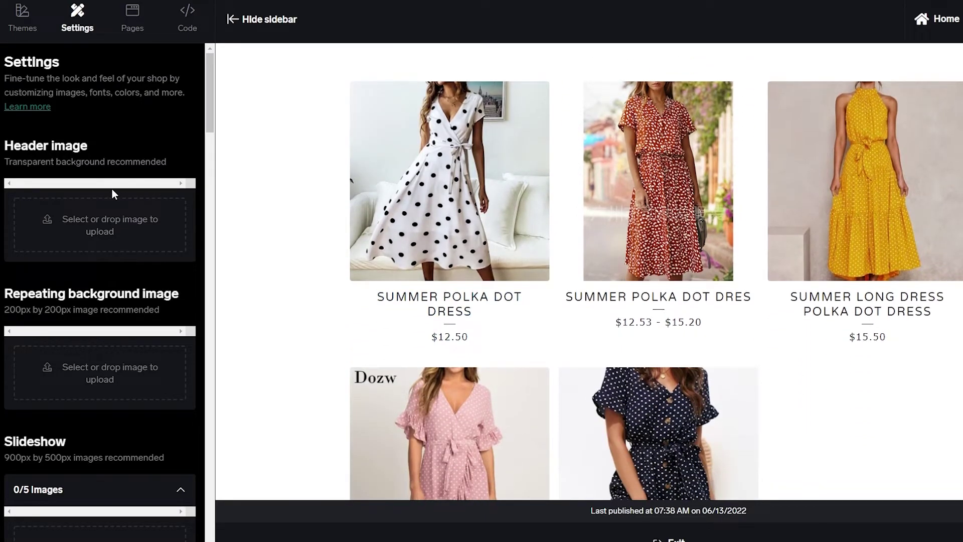
{"action": "scroll", "coordinate": [112, 189], "scroll_direction": "down", "scroll_amount": 5}
{"action": "scroll", "coordinate": [103, 237], "scroll_direction": "up", "scroll_amount": 5}
{"action": "scroll", "coordinate": [77, 342], "scroll_direction": "down", "scroll_amount": 1}
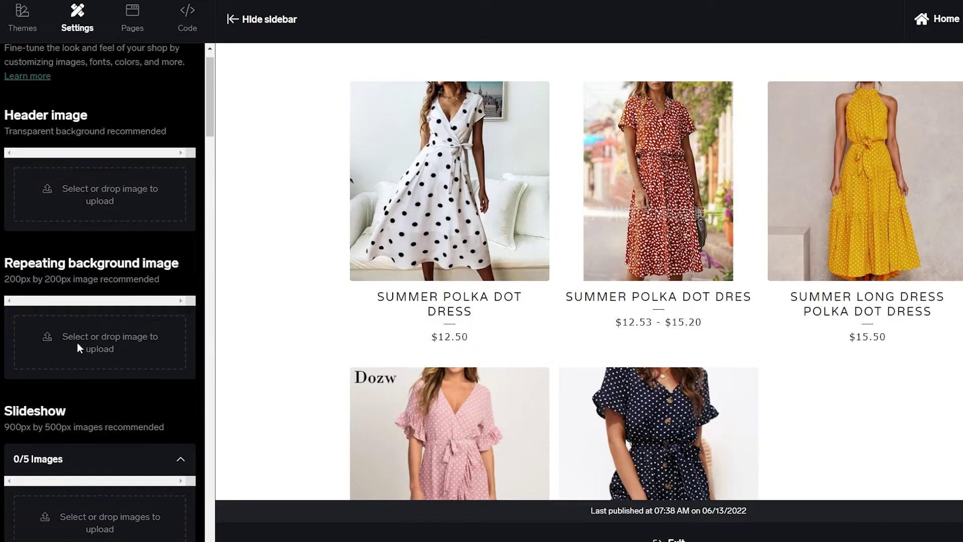
{"action": "scroll", "coordinate": [81, 311], "scroll_direction": "down", "scroll_amount": 2}
{"action": "scroll", "coordinate": [85, 275], "scroll_direction": "down", "scroll_amount": 2}
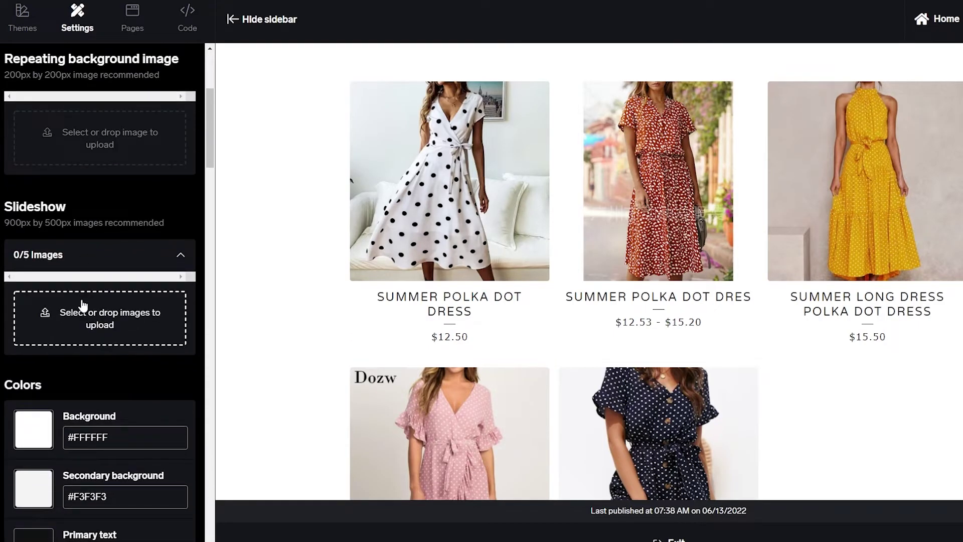
{"action": "scroll", "coordinate": [125, 381], "scroll_direction": "down", "scroll_amount": 4}
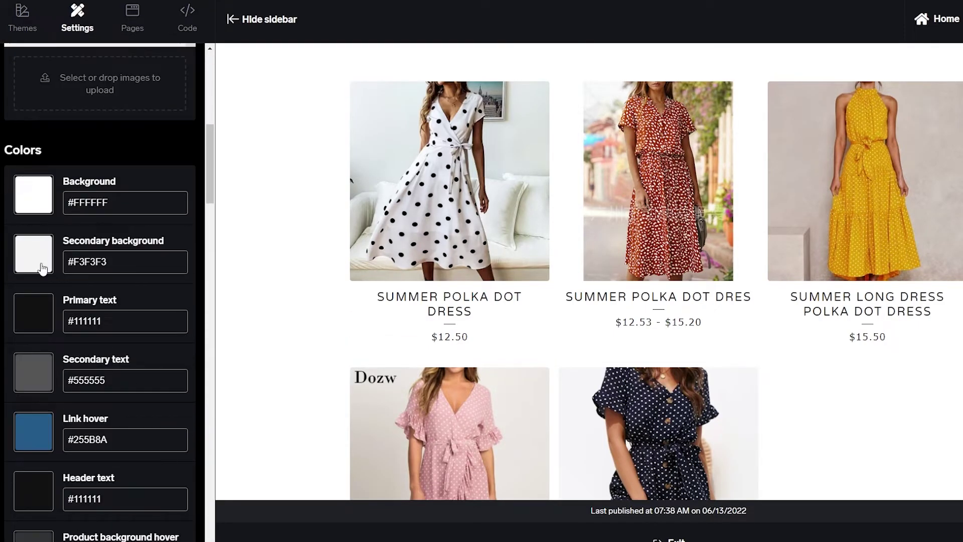
{"action": "scroll", "coordinate": [44, 274], "scroll_direction": "down", "scroll_amount": 2}
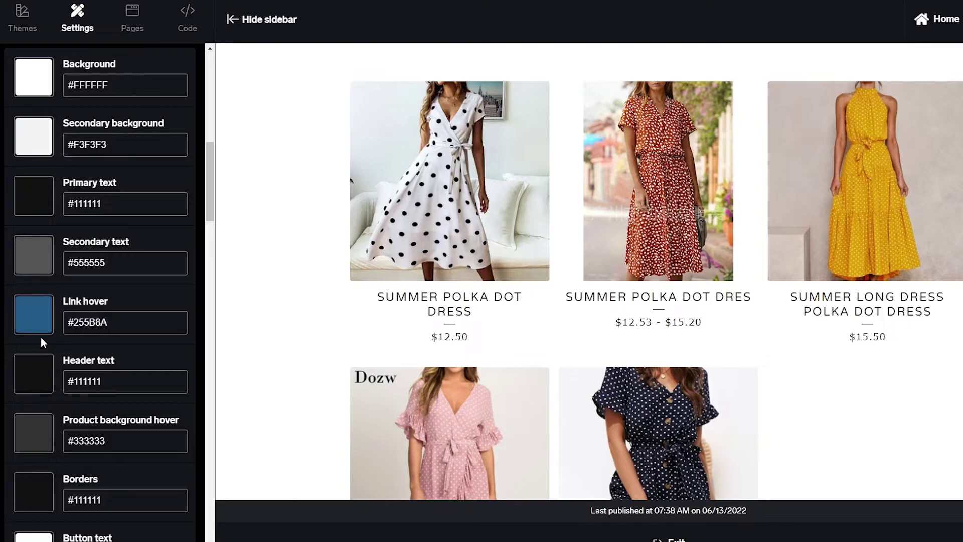
{"action": "scroll", "coordinate": [32, 342], "scroll_direction": "down", "scroll_amount": 2}
{"action": "scroll", "coordinate": [32, 339], "scroll_direction": "down", "scroll_amount": 6}
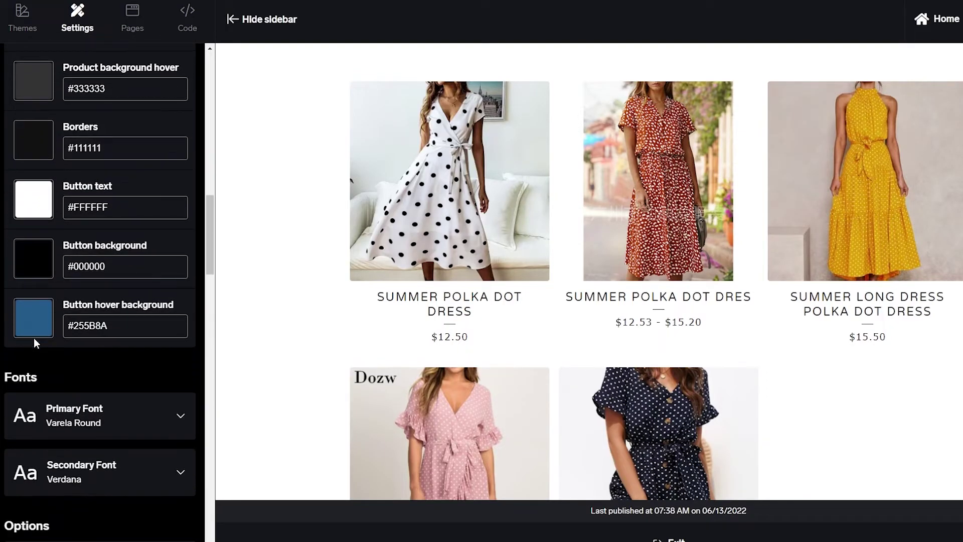
{"action": "scroll", "coordinate": [108, 332], "scroll_direction": "down", "scroll_amount": 3}
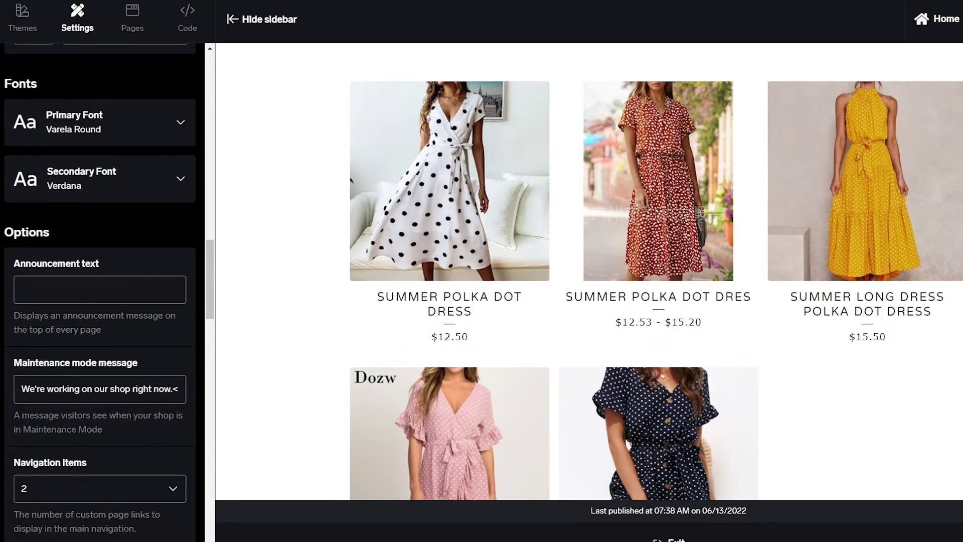
{"action": "scroll", "coordinate": [80, 314], "scroll_direction": "down", "scroll_amount": 3}
{"action": "scroll", "coordinate": [110, 333], "scroll_direction": "down", "scroll_amount": 2}
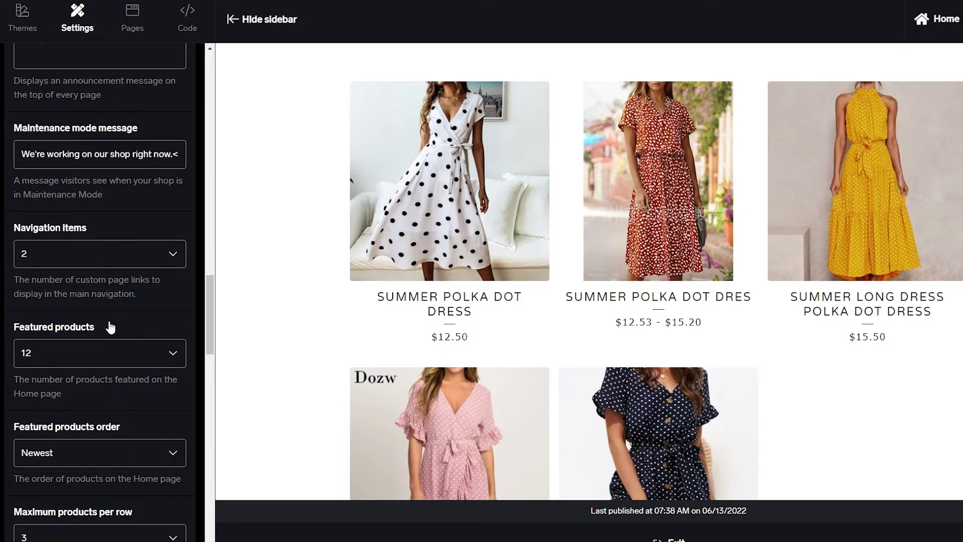
{"action": "scroll", "coordinate": [104, 419], "scroll_direction": "up", "scroll_amount": 15}
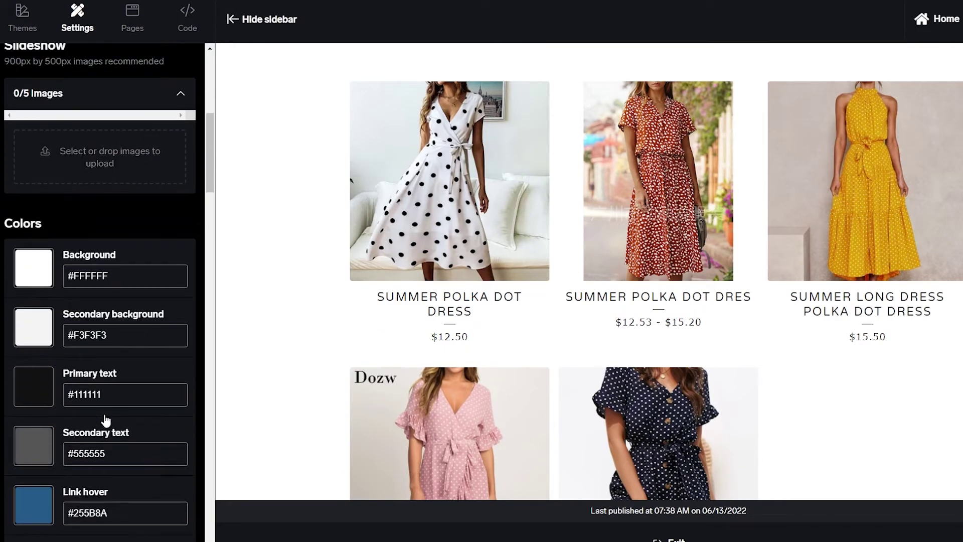
{"action": "scroll", "coordinate": [105, 416], "scroll_direction": "up", "scroll_amount": 6}
- Upload eXPLAINS-removebg-preview.png from Downloads as the shop's header image
{"action": "left_click", "coordinate": [103, 224]}
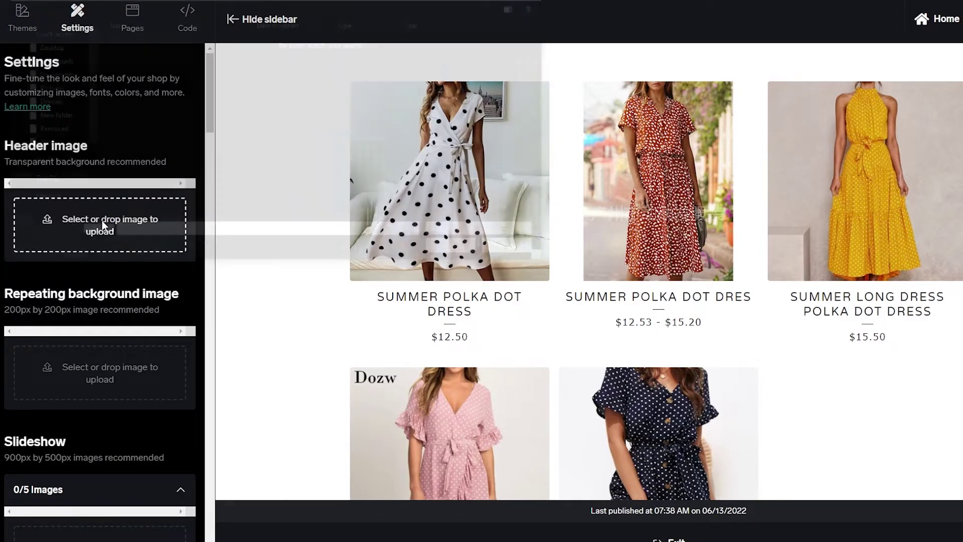
{"action": "scroll", "coordinate": [60, 70], "scroll_direction": "up", "scroll_amount": 4}
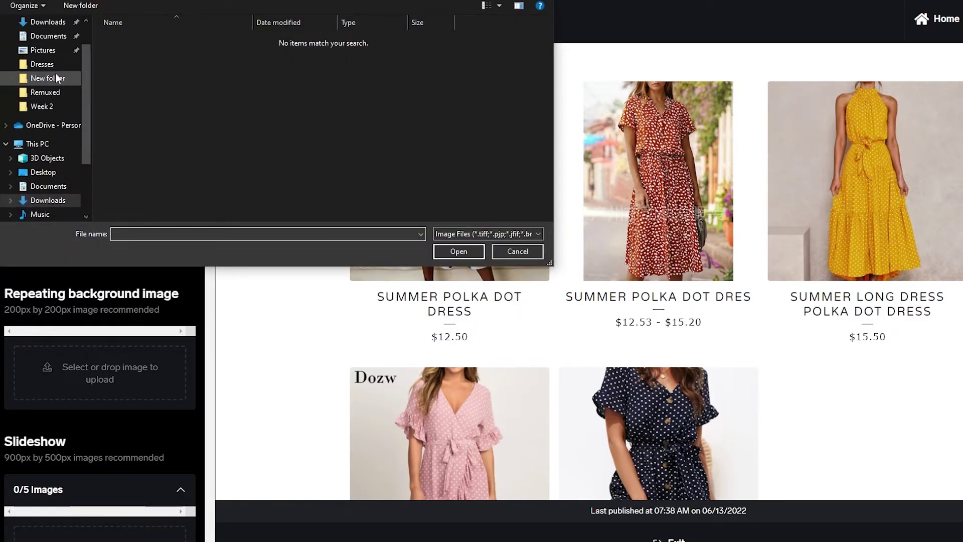
{"action": "left_click", "coordinate": [55, 76]}
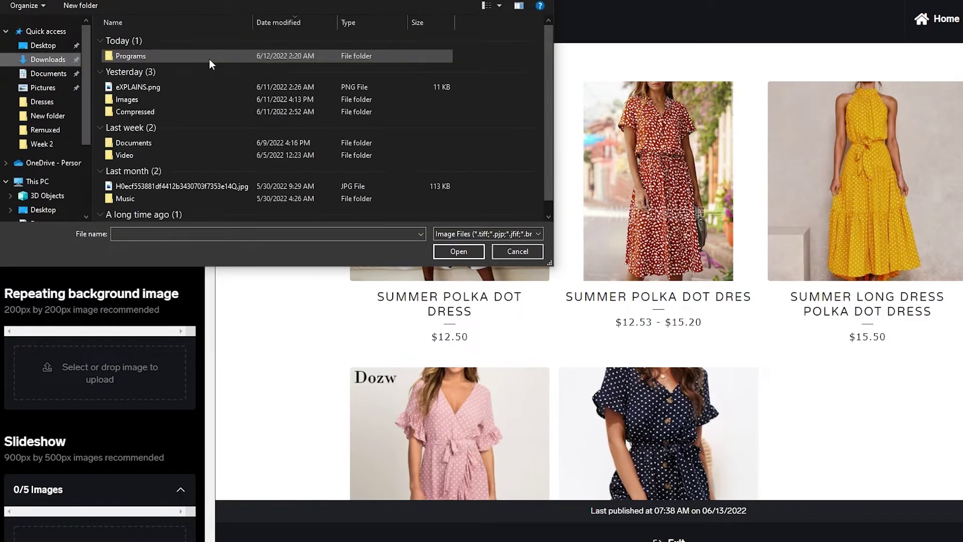
{"action": "double_click", "coordinate": [157, 95]}
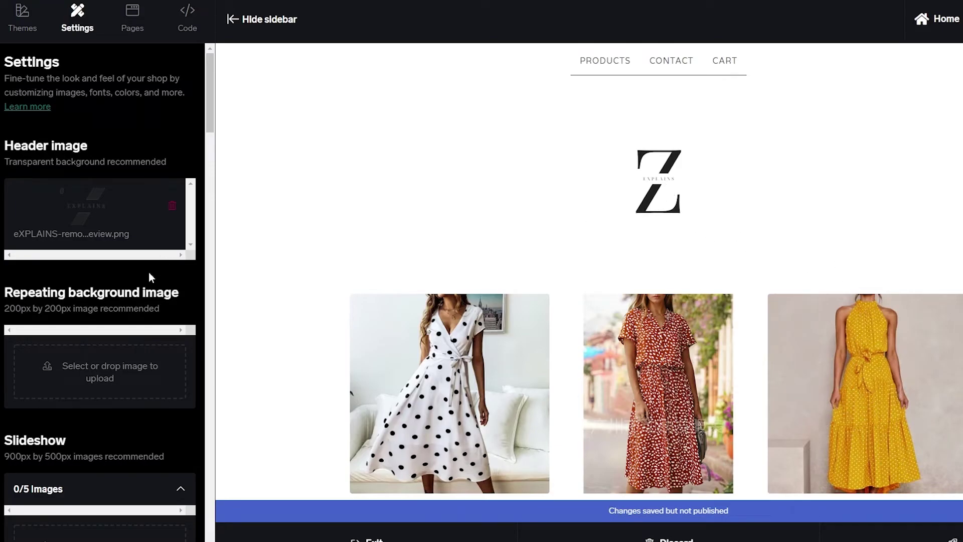
{"action": "scroll", "coordinate": [149, 272], "scroll_direction": "down", "scroll_amount": 3}
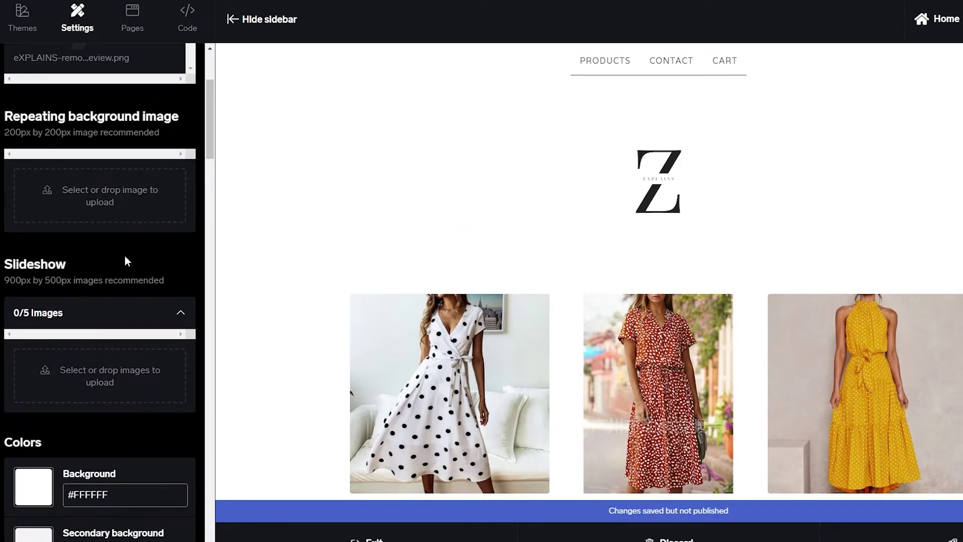
{"action": "left_click", "coordinate": [106, 196]}
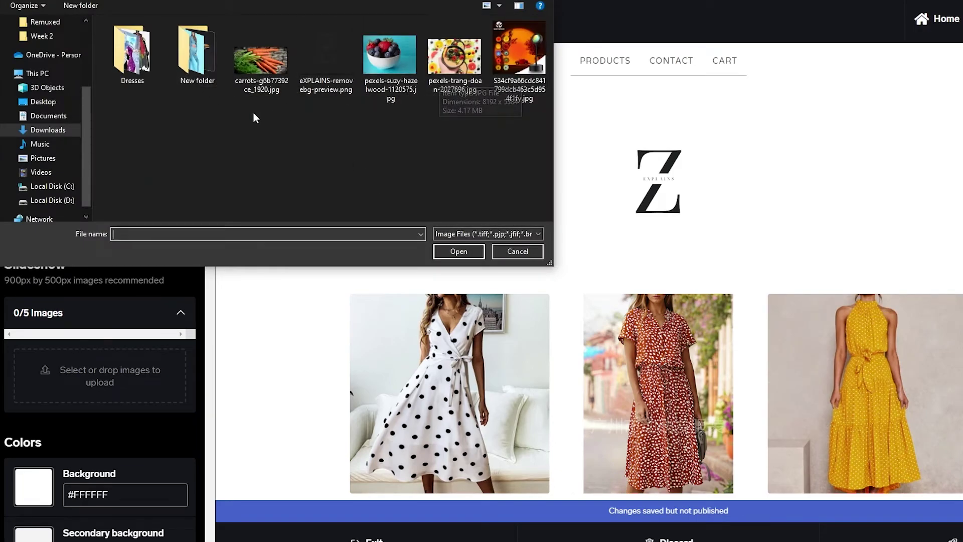
{"action": "scroll", "coordinate": [420, 147], "scroll_direction": "down", "scroll_amount": 5}
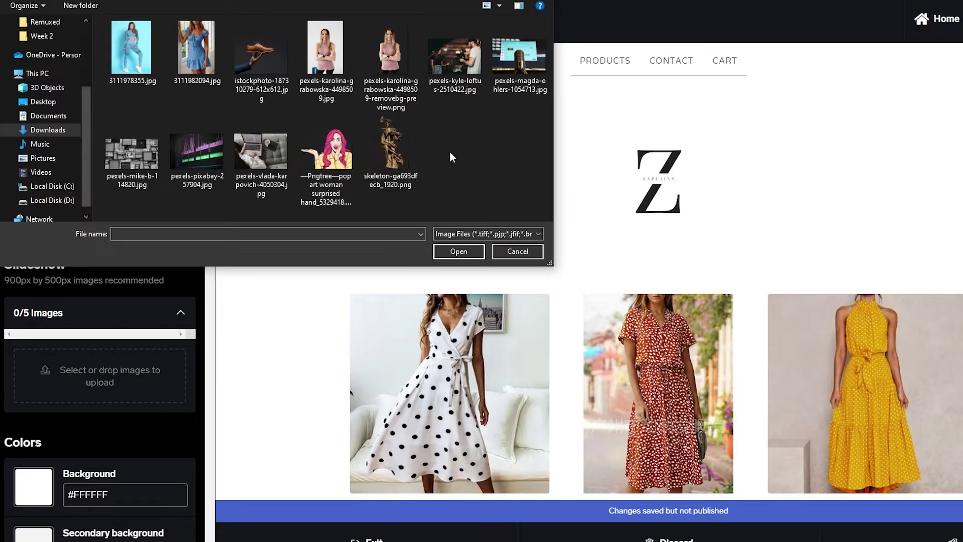
{"action": "double_click", "coordinate": [120, 164]}
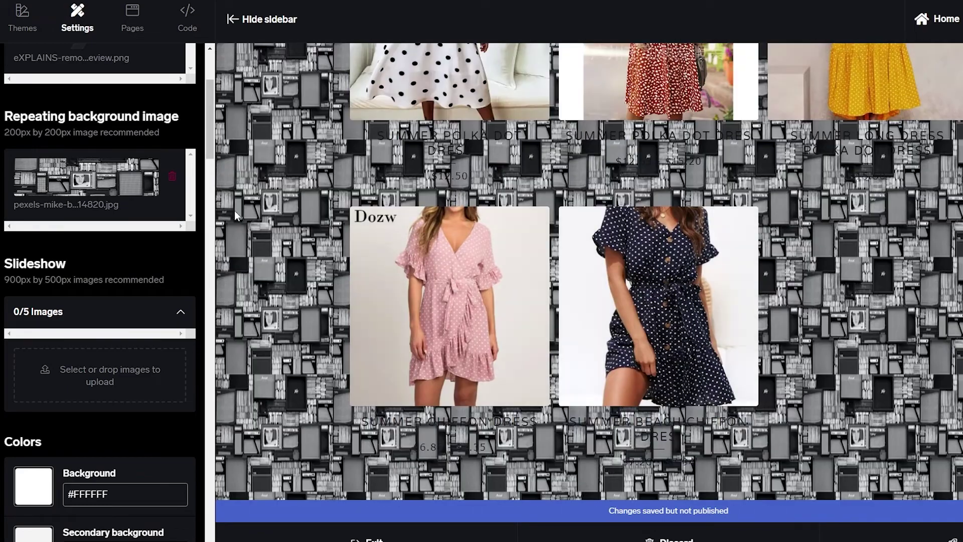
{"action": "left_click", "coordinate": [172, 177]}
{"action": "left_click", "coordinate": [613, 52]}
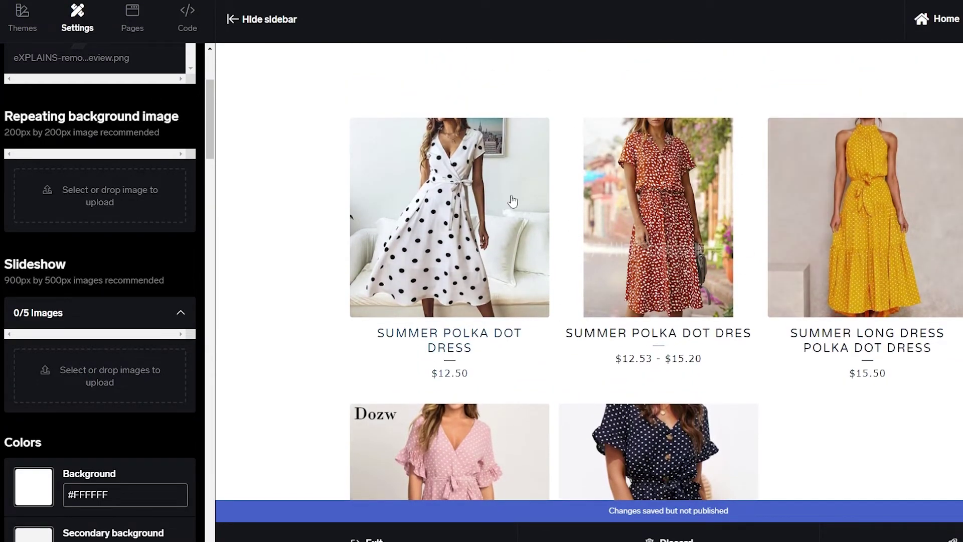
- Open the Summer Polka Dot Dress product page and look over its title and $12.50 price
{"action": "left_click", "coordinate": [437, 232]}
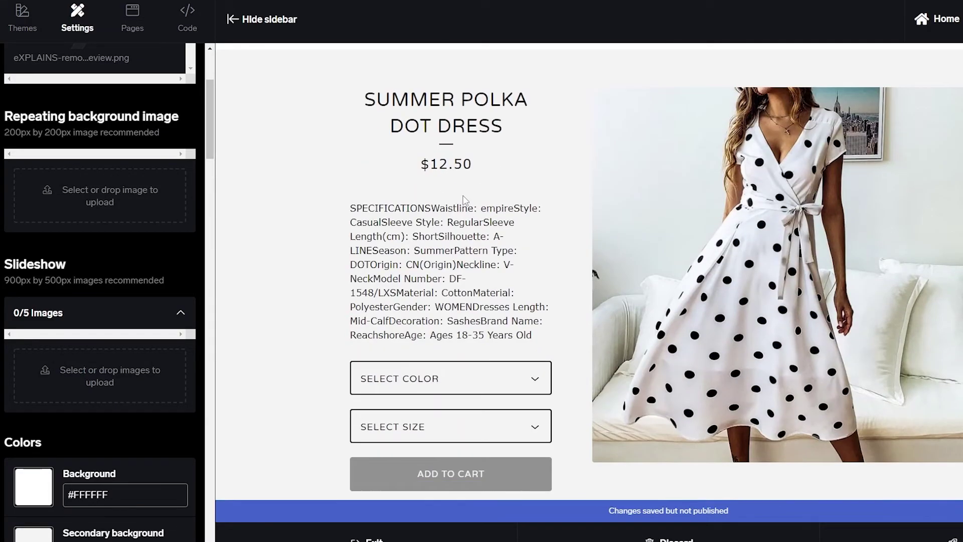
{"action": "left_click_drag", "start_coordinate": [364, 98], "coordinate": [496, 127]}
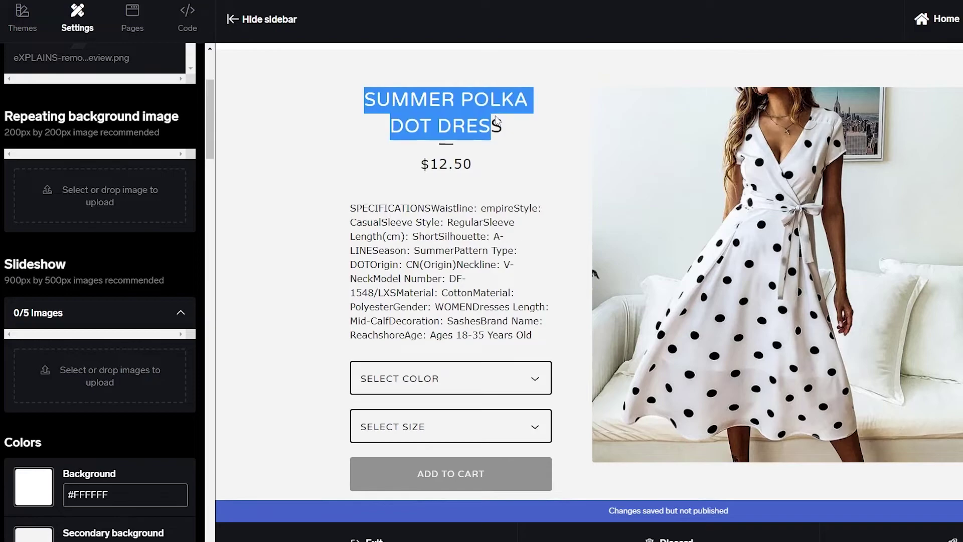
{"action": "left_click_drag", "start_coordinate": [399, 169], "coordinate": [511, 171]}
{"action": "left_click", "coordinate": [343, 214]}
{"action": "left_click_drag", "start_coordinate": [343, 214], "coordinate": [566, 337]}
{"action": "scroll", "coordinate": [441, 306], "scroll_direction": "down", "scroll_amount": 3}
- Check the dress's colour and size options without choosing any
{"action": "left_click", "coordinate": [432, 265]}
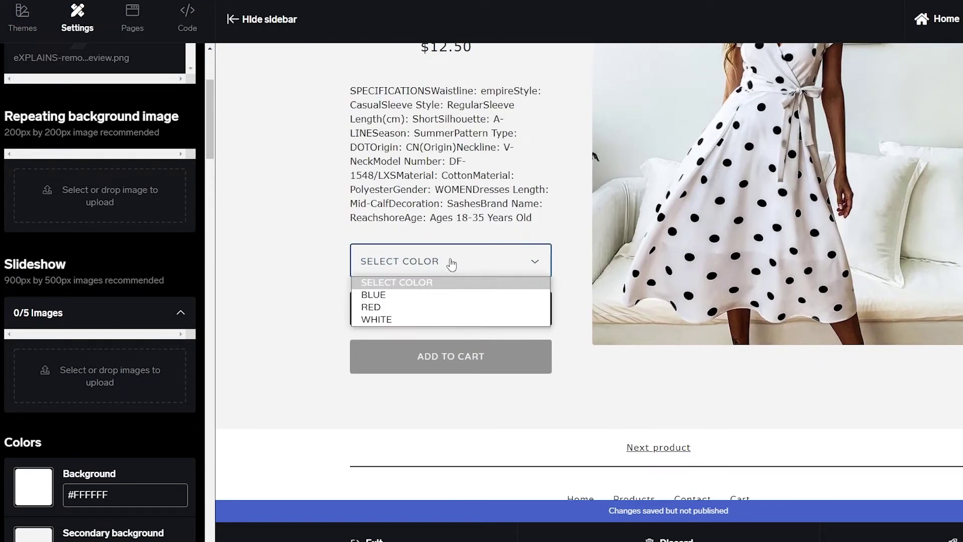
{"action": "left_click", "coordinate": [430, 306]}
{"action": "left_click", "coordinate": [430, 306]}
{"action": "left_click", "coordinate": [458, 383]}
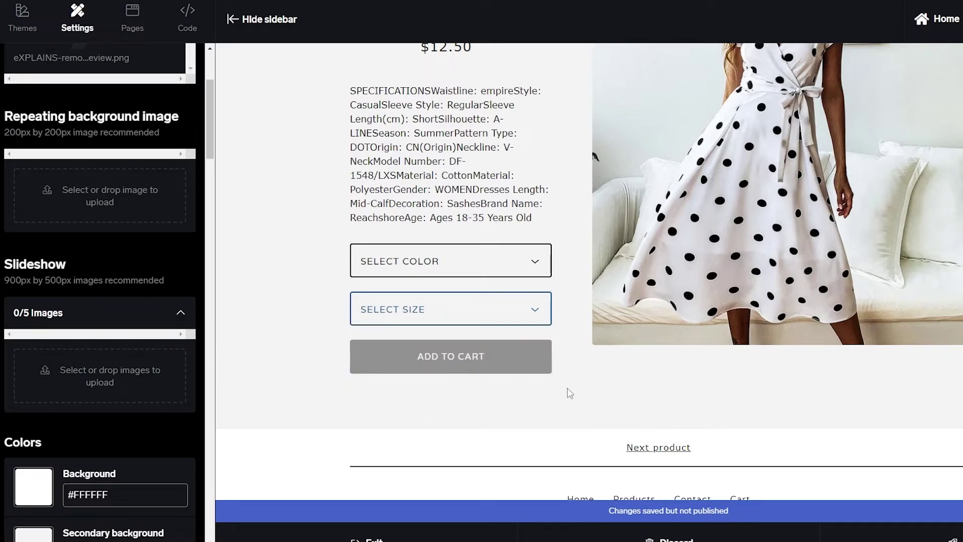
{"action": "scroll", "coordinate": [567, 388], "scroll_direction": "down", "scroll_amount": 1}
{"action": "scroll", "coordinate": [717, 264], "scroll_direction": "up", "scroll_amount": 5}
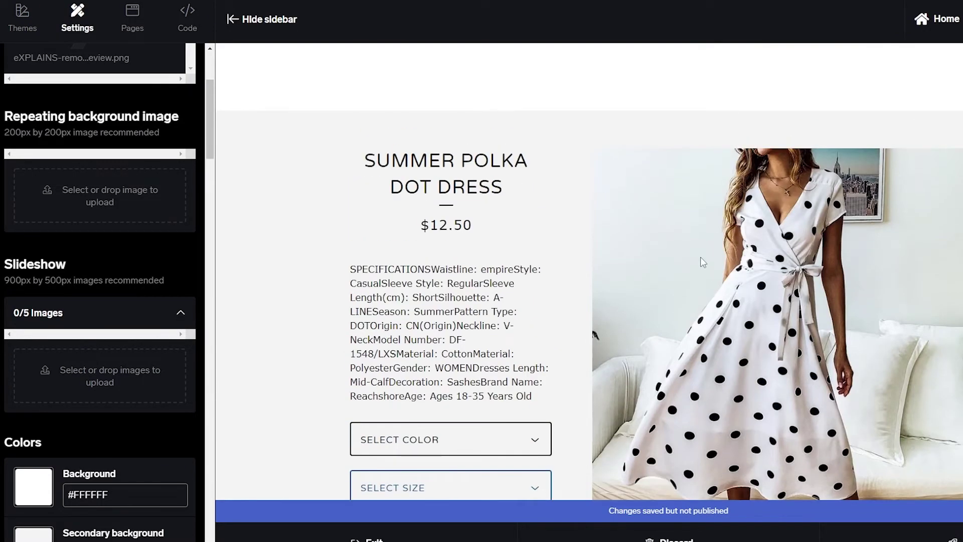
- Return to the shop's product listing and scroll through it
{"action": "key", "text": "alt+Left"}
{"action": "scroll", "coordinate": [705, 260], "scroll_direction": "down", "scroll_amount": 6}
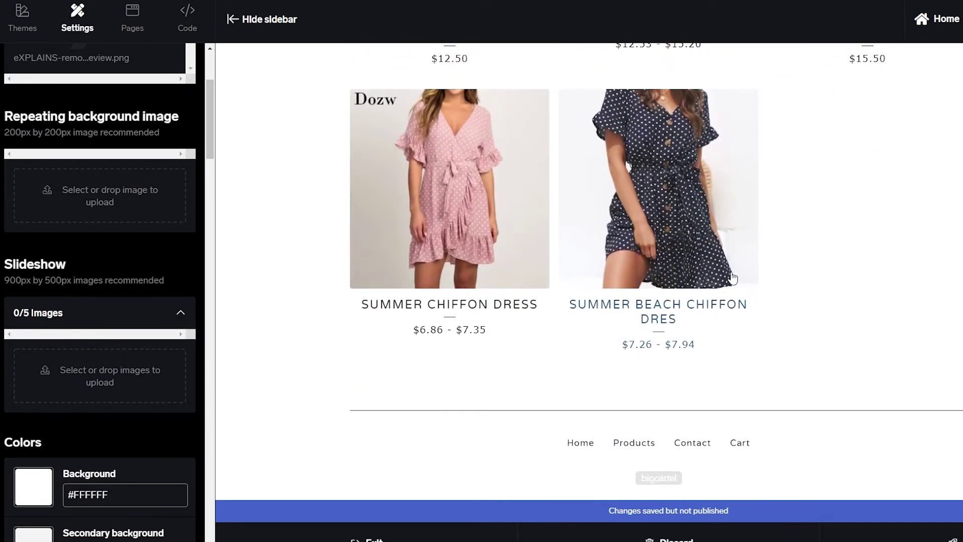
{"action": "scroll", "coordinate": [729, 294], "scroll_direction": "up", "scroll_amount": 8}
{"action": "scroll", "coordinate": [791, 390], "scroll_direction": "down", "scroll_amount": 3}
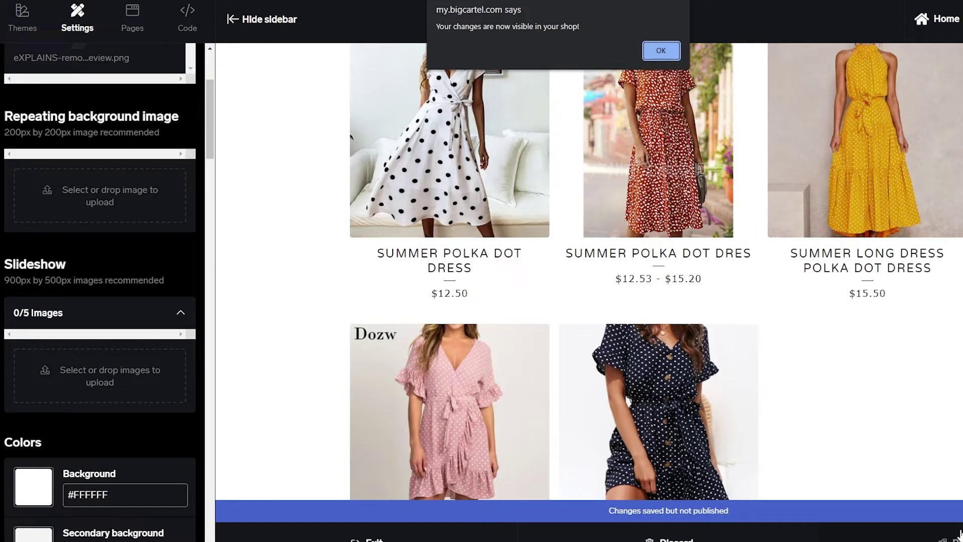
- Confirm the publish alert and review the reloaded shop, last published 07:47 AM 06/13/2022
{"action": "left_click", "coordinate": [654, 51]}
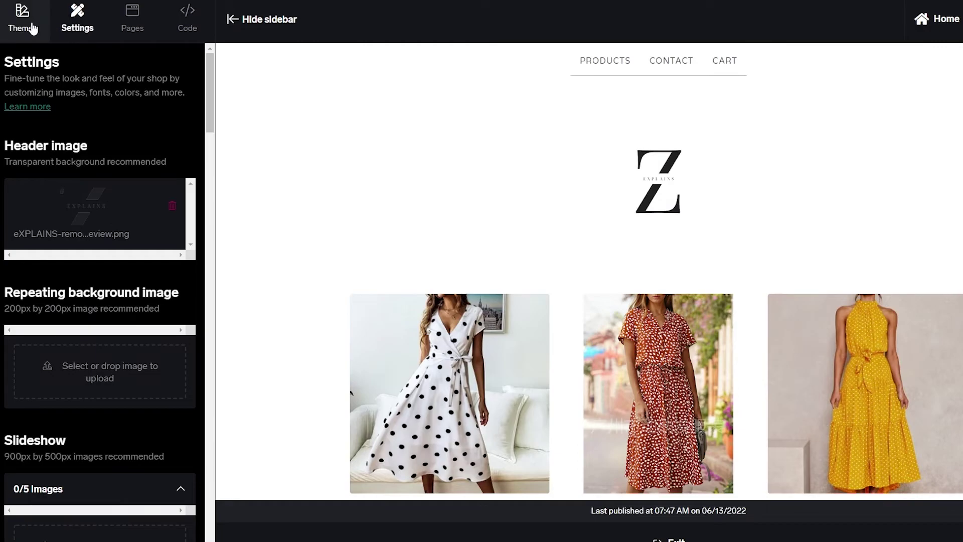
{"action": "scroll", "coordinate": [511, 209], "scroll_direction": "down", "scroll_amount": 3}
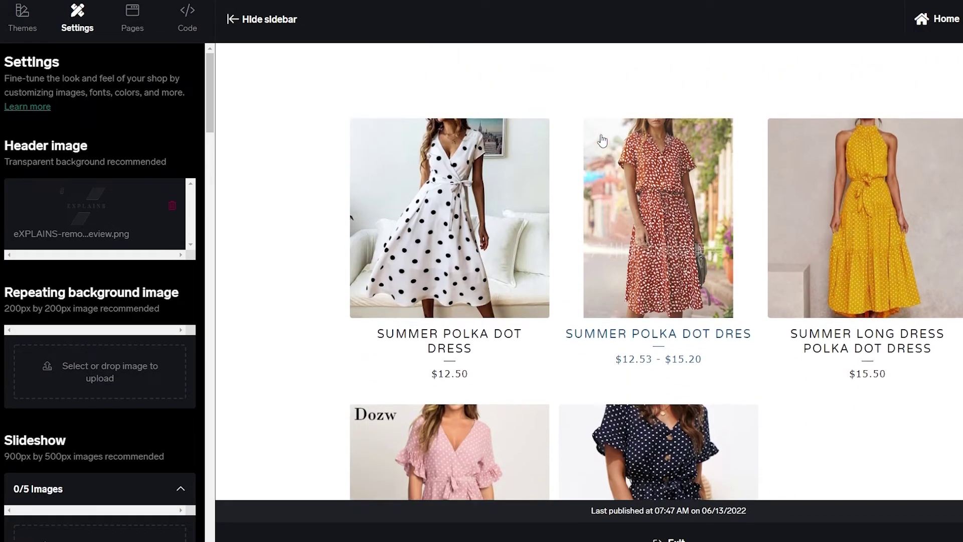
{"action": "scroll", "coordinate": [581, 146], "scroll_direction": "up", "scroll_amount": 1}
{"action": "scroll", "coordinate": [757, 161], "scroll_direction": "down", "scroll_amount": 5}
{"action": "scroll", "coordinate": [742, 162], "scroll_direction": "up", "scroll_amount": 5}
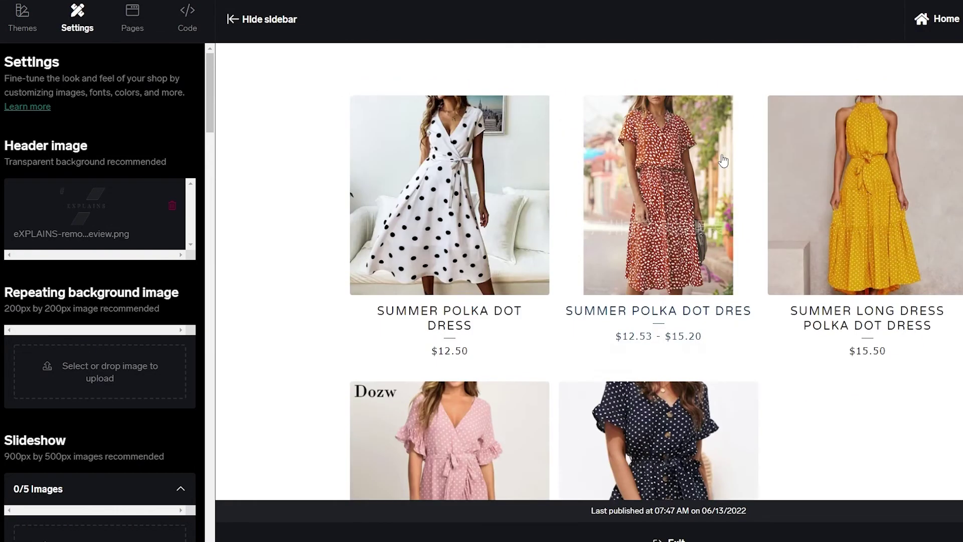
- Browse the available theme cards under Themes, keeping the Luna theme
{"action": "left_click", "coordinate": [20, 31]}
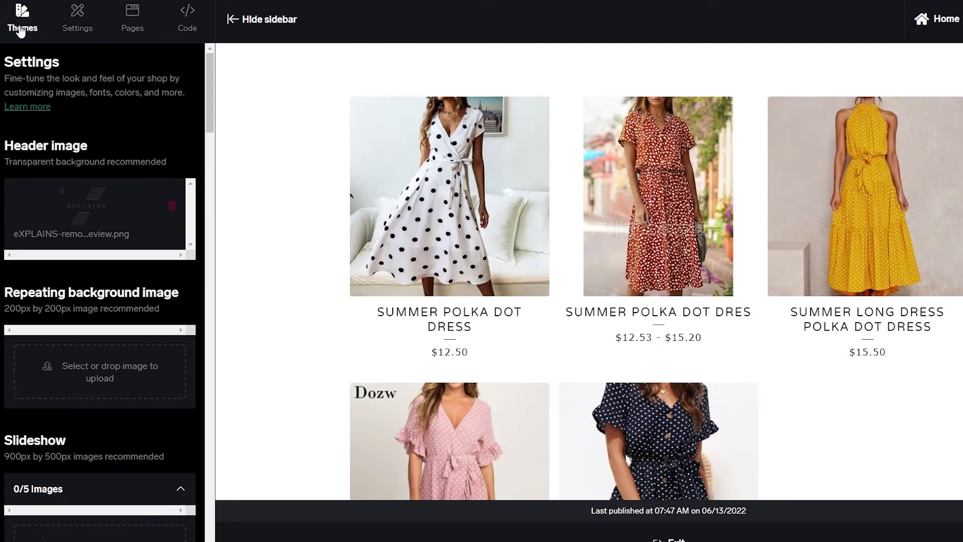
{"action": "right_click", "coordinate": [20, 31]}
{"action": "key", "text": "Escape"}
{"action": "scroll", "coordinate": [161, 231], "scroll_direction": "down", "scroll_amount": 6}
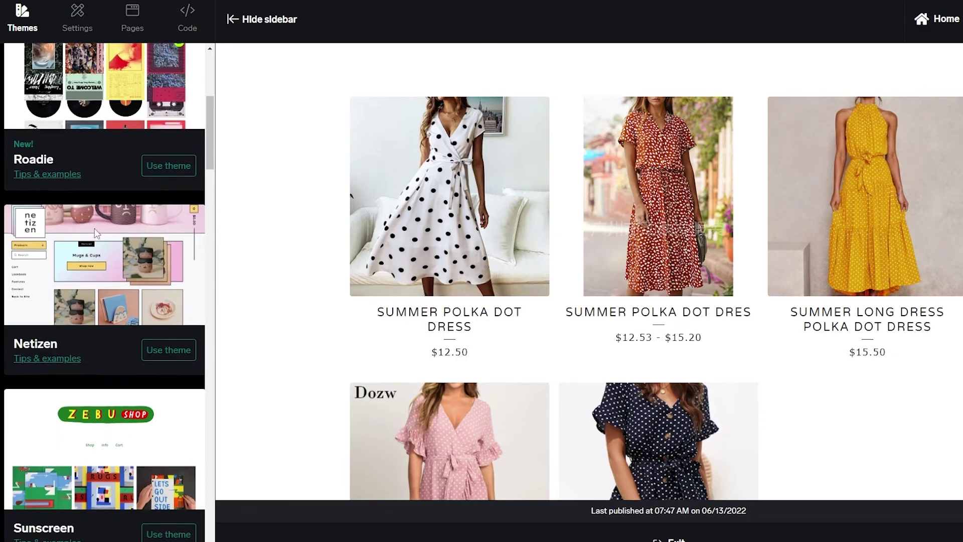
{"action": "scroll", "coordinate": [96, 228], "scroll_direction": "down", "scroll_amount": 2}
{"action": "scroll", "coordinate": [98, 227], "scroll_direction": "up", "scroll_amount": 6}
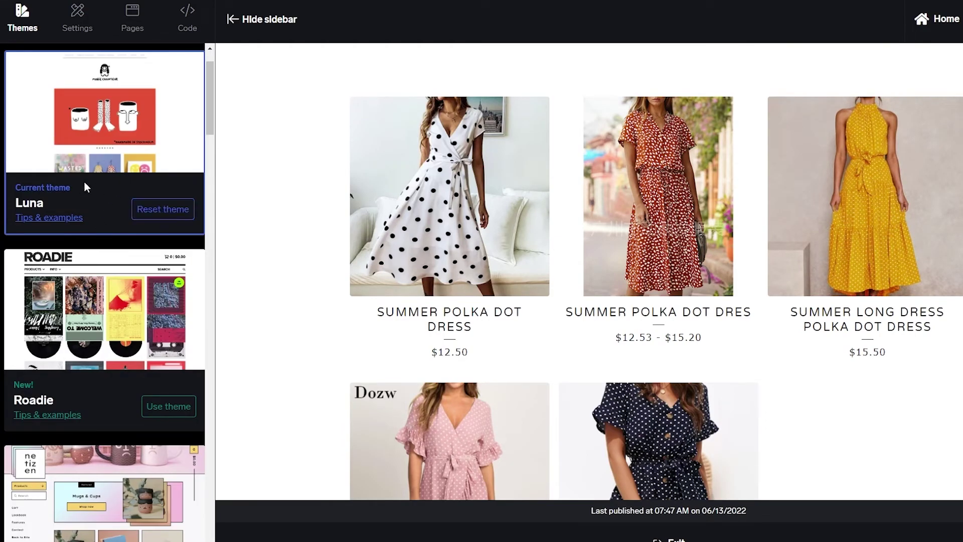
{"action": "scroll", "coordinate": [85, 182], "scroll_direction": "down", "scroll_amount": 6}
{"action": "scroll", "coordinate": [88, 181], "scroll_direction": "down", "scroll_amount": 11}
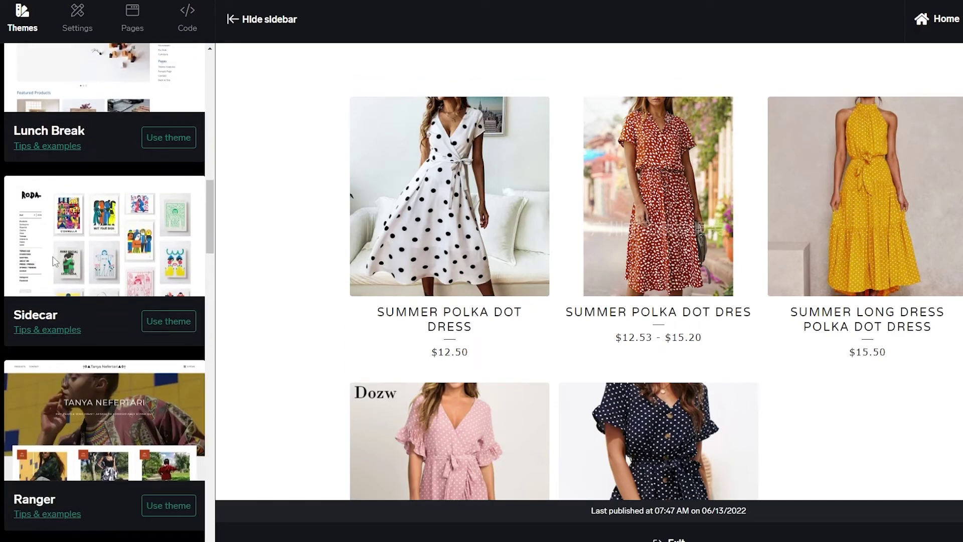
{"action": "scroll", "coordinate": [55, 255], "scroll_direction": "down", "scroll_amount": 4}
{"action": "scroll", "coordinate": [58, 251], "scroll_direction": "down", "scroll_amount": 5}
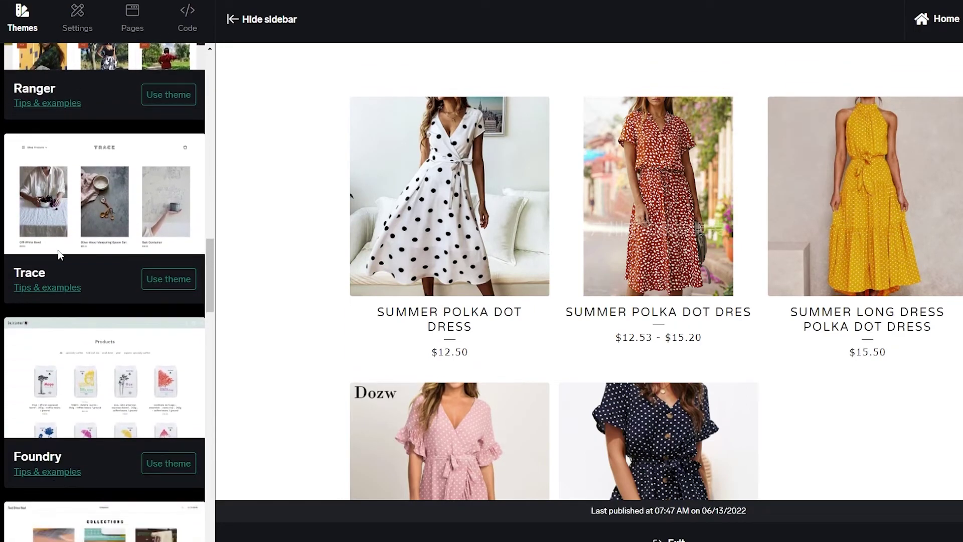
{"action": "scroll", "coordinate": [60, 251], "scroll_direction": "down", "scroll_amount": 12}
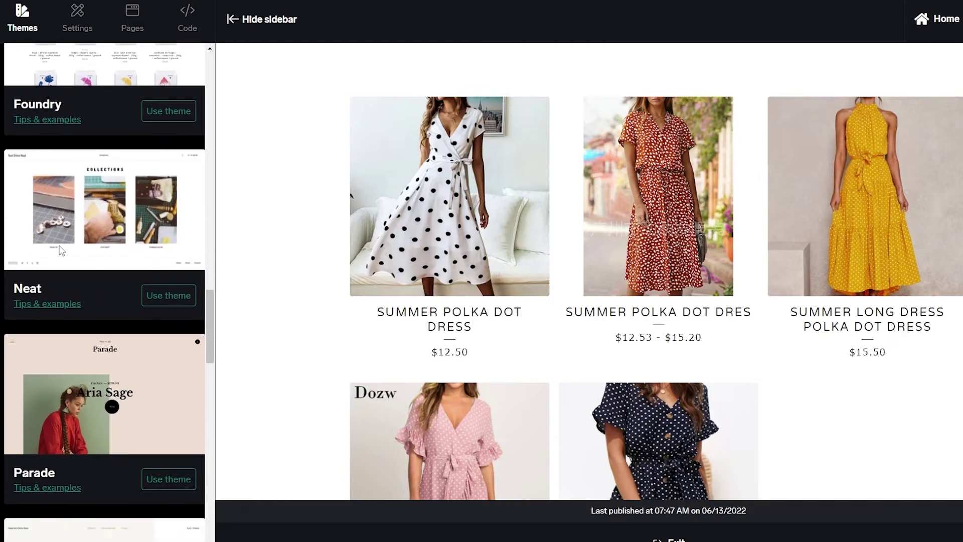
{"action": "scroll", "coordinate": [74, 180], "scroll_direction": "down", "scroll_amount": 8}
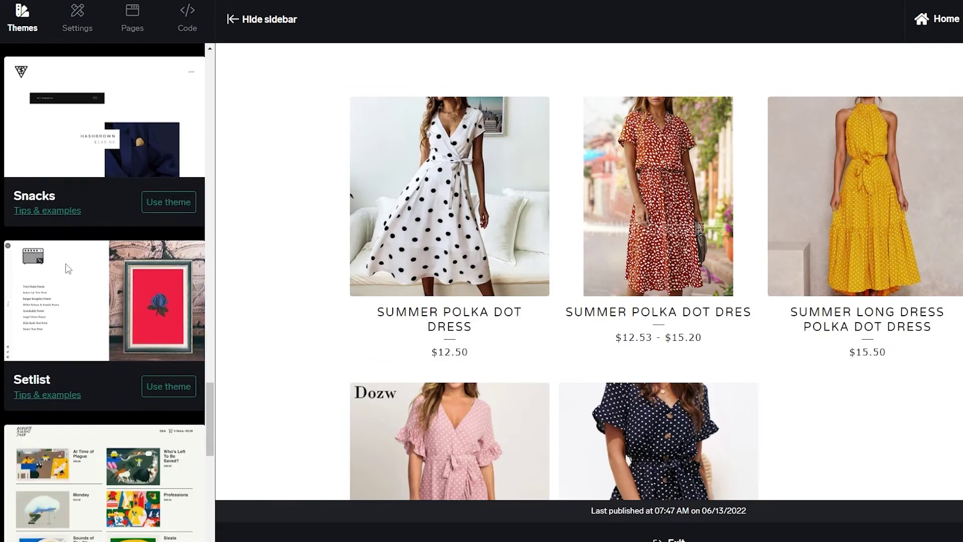
{"action": "scroll", "coordinate": [60, 258], "scroll_direction": "down", "scroll_amount": 5}
{"action": "scroll", "coordinate": [61, 298], "scroll_direction": "down", "scroll_amount": 5}
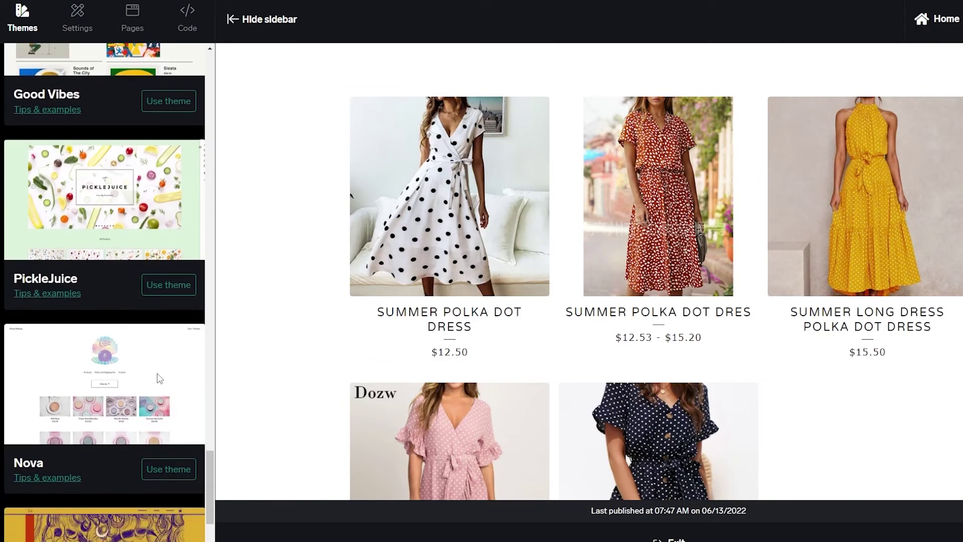
{"action": "scroll", "coordinate": [164, 401], "scroll_direction": "up", "scroll_amount": 15}
{"action": "scroll", "coordinate": [171, 401], "scroll_direction": "up", "scroll_amount": 6}
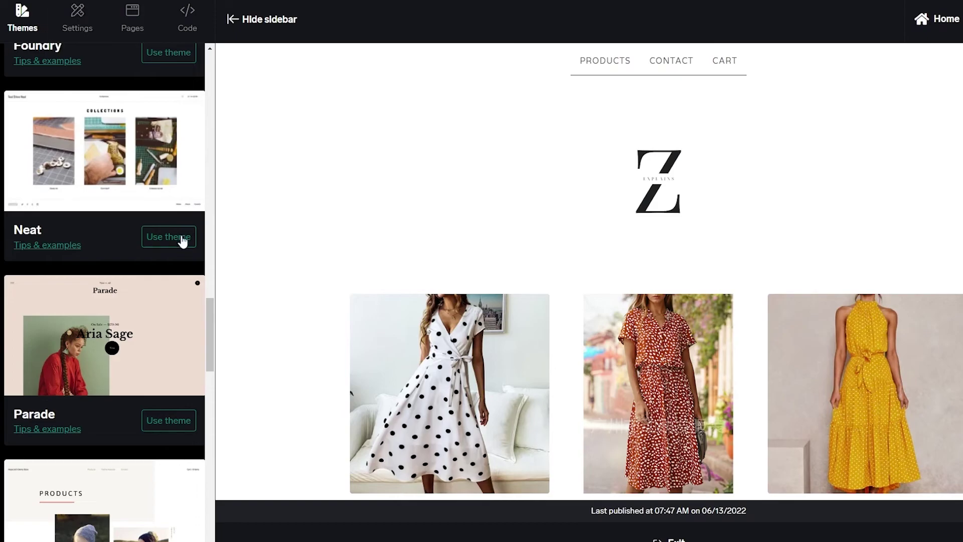
{"action": "scroll", "coordinate": [183, 242], "scroll_direction": "up", "scroll_amount": 6}
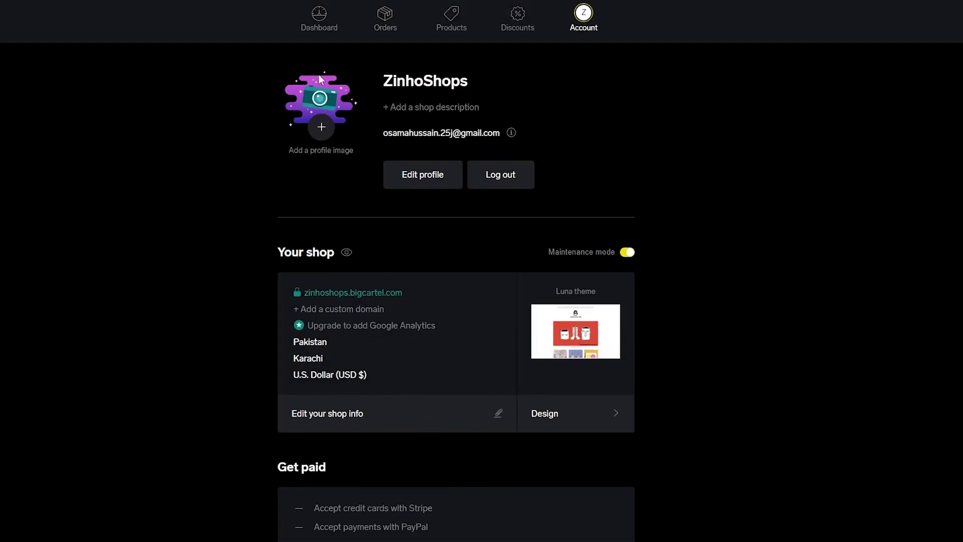
- From the Dashboard, start the 'Launch your shop' item in the Getting started checklist
{"action": "left_click", "coordinate": [319, 15]}
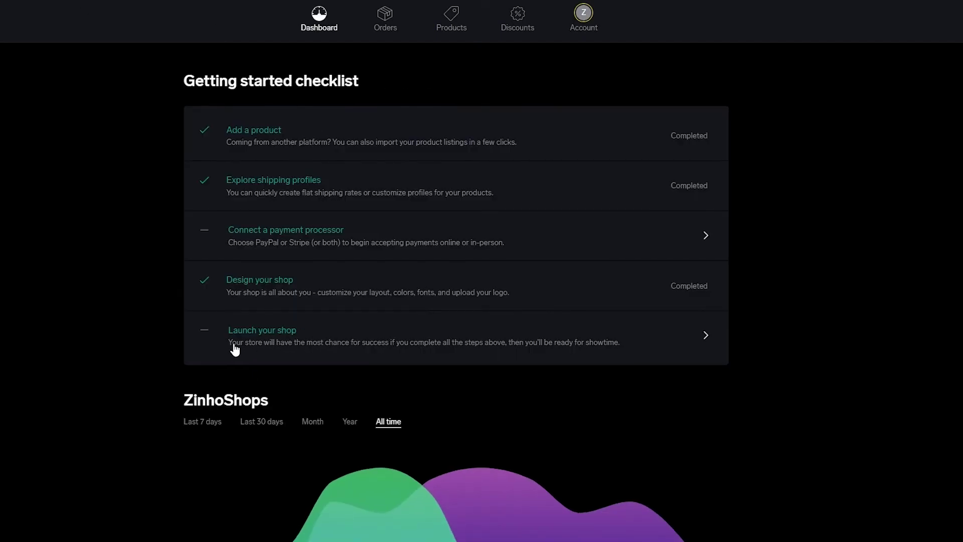
{"action": "left_click", "coordinate": [240, 342]}
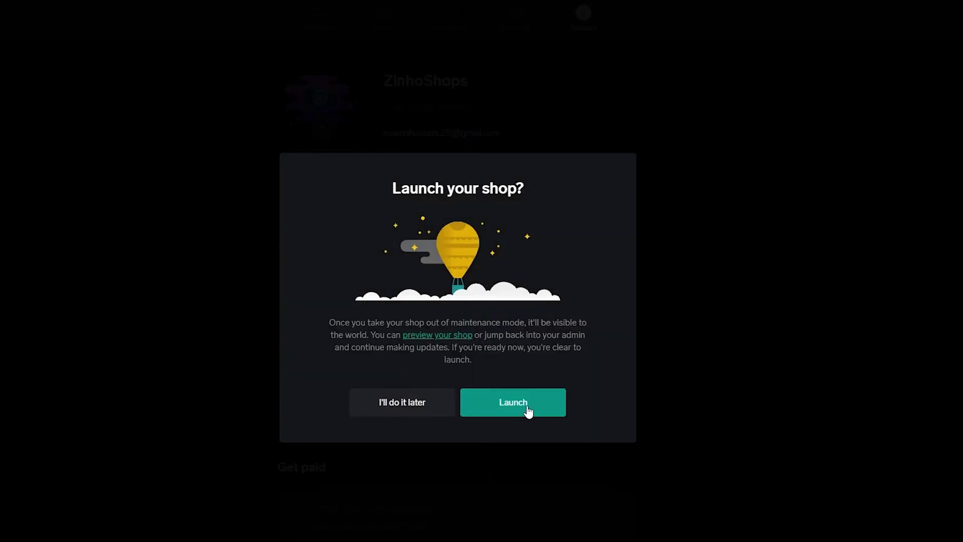
- Launch ZinhoShops out of maintenance mode and dismiss the congratulations message
{"action": "left_click", "coordinate": [528, 409]}
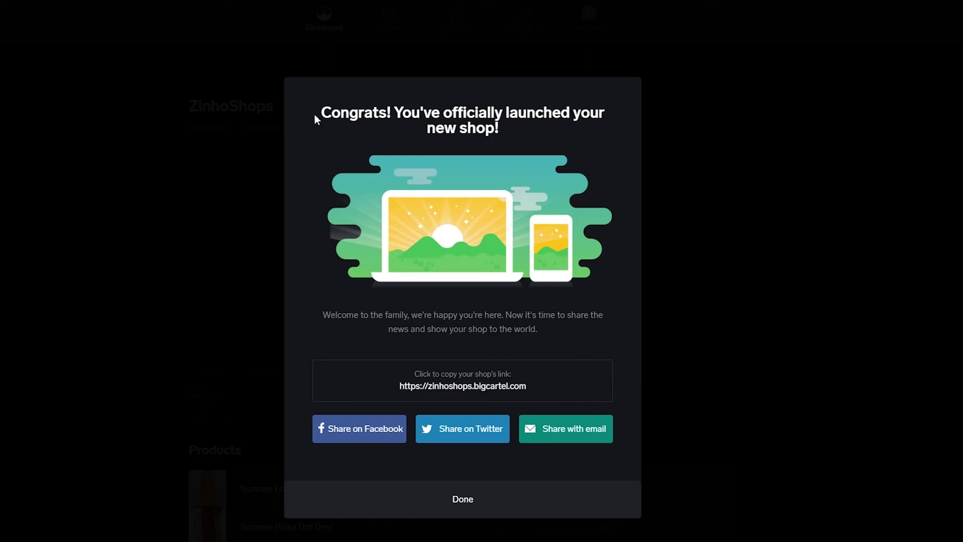
{"action": "left_click_drag", "start_coordinate": [315, 115], "coordinate": [523, 127]}
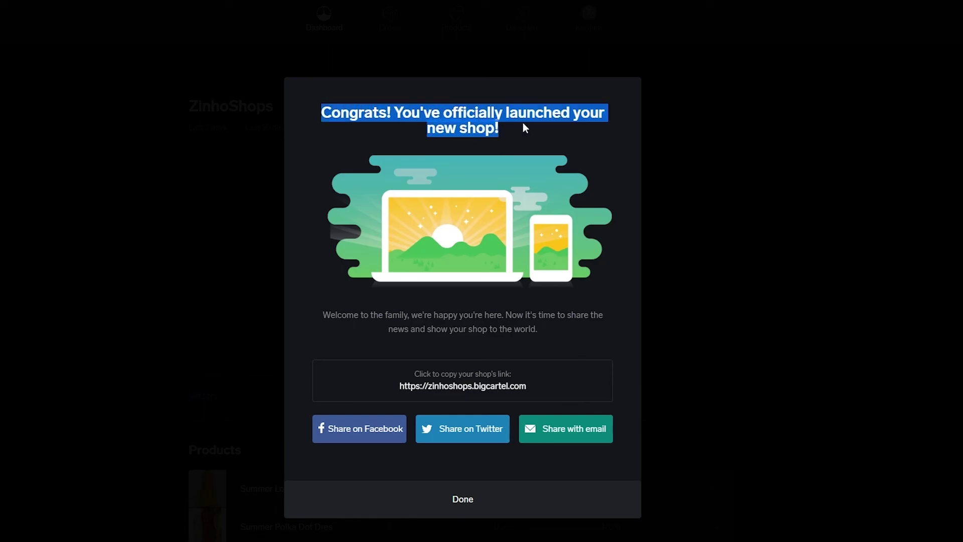
{"action": "left_click", "coordinate": [520, 124]}
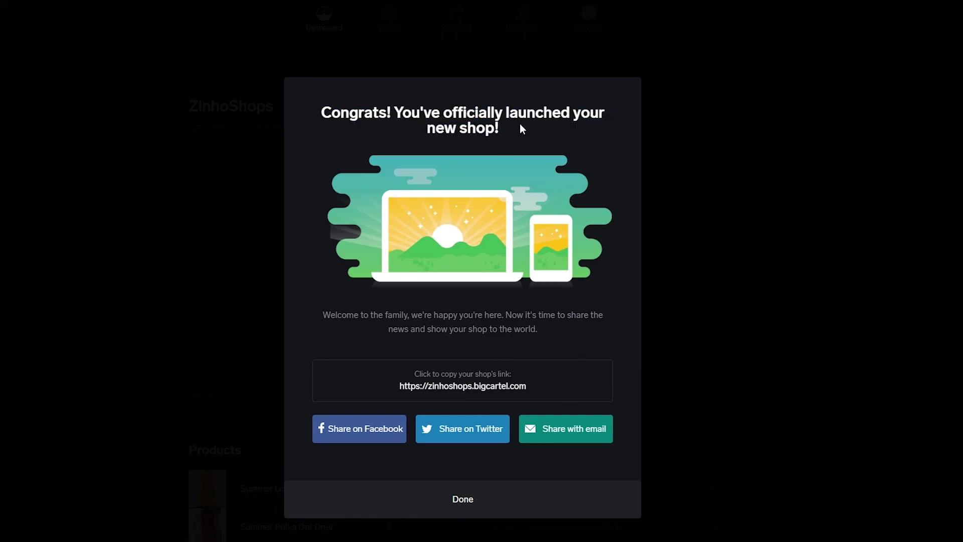
{"action": "left_click", "coordinate": [491, 506]}
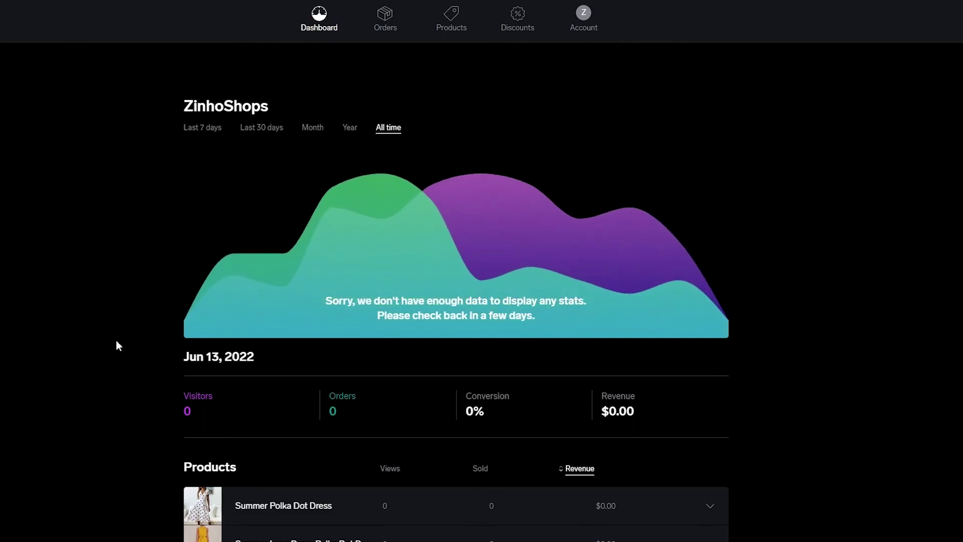
{"action": "scroll", "coordinate": [116, 341], "scroll_direction": "down", "scroll_amount": 4}
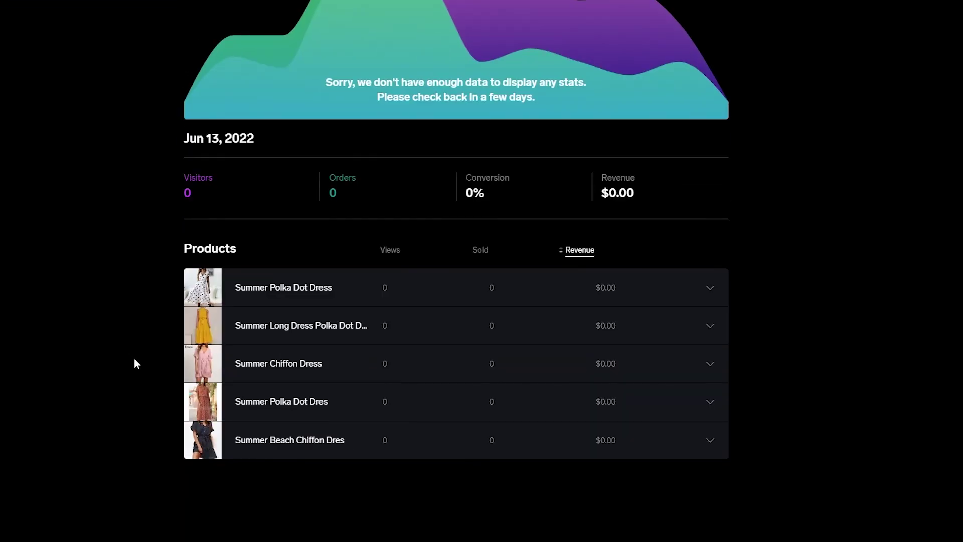
{"action": "scroll", "coordinate": [131, 360], "scroll_direction": "up", "scroll_amount": 4}
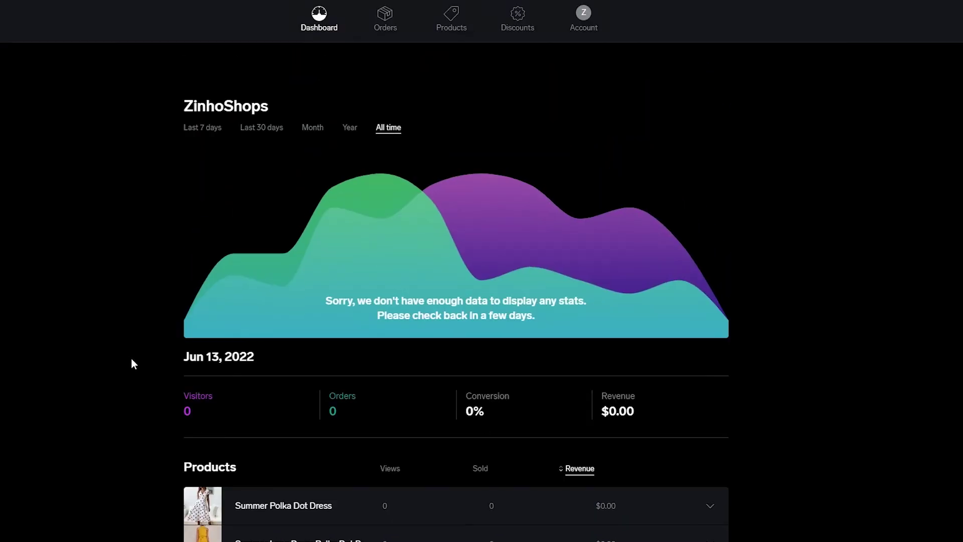